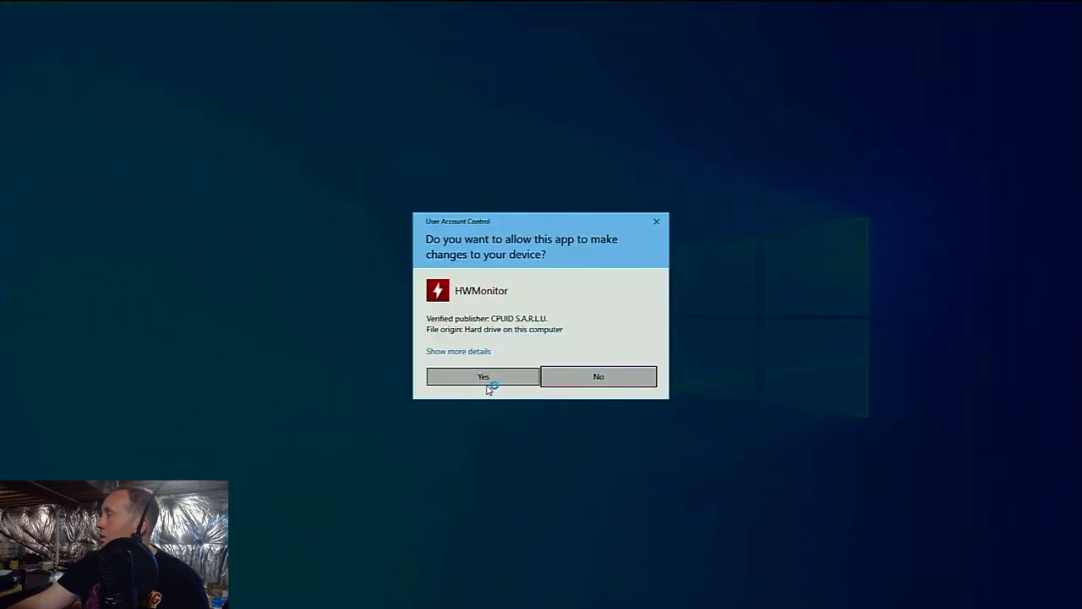
Allow HWMonitor to launch, move it to the right side, and minimize the Gigabyte web page.
left_click(489, 378)
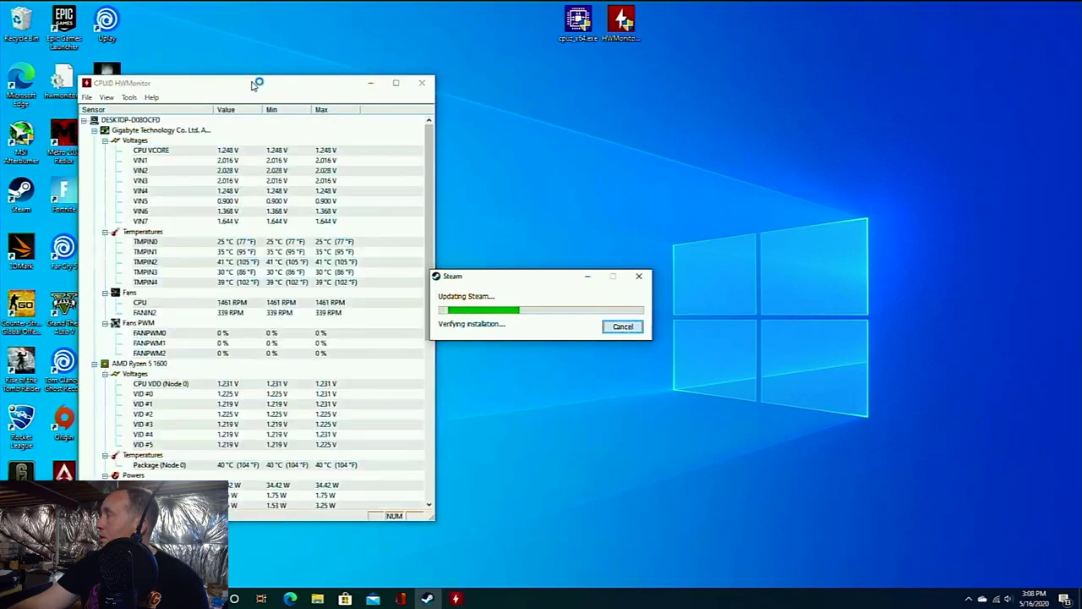
left_click_drag(240, 87, 880, 90)
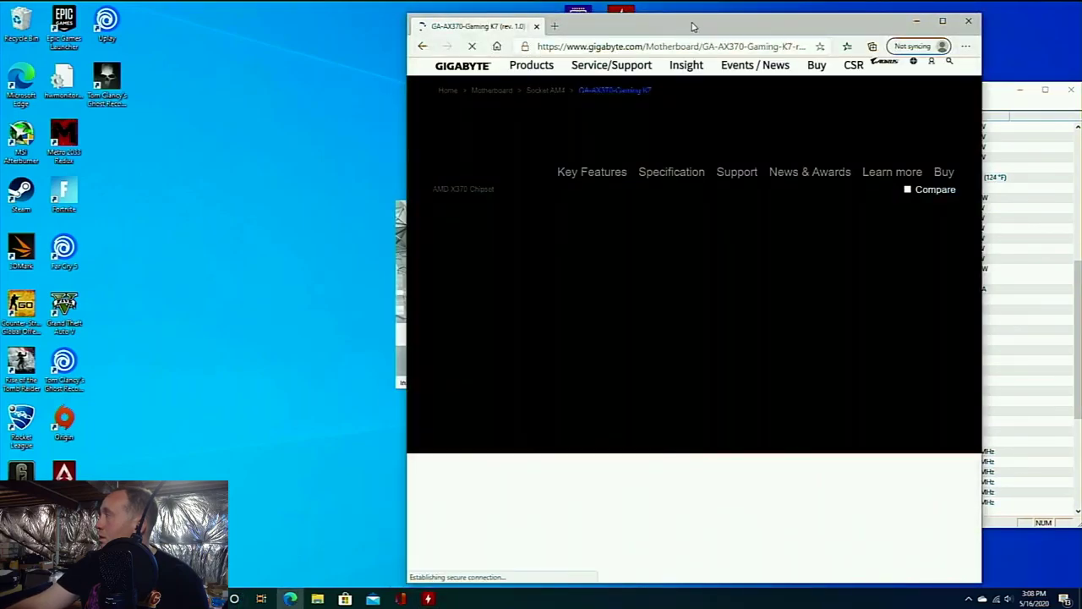
left_click(917, 23)
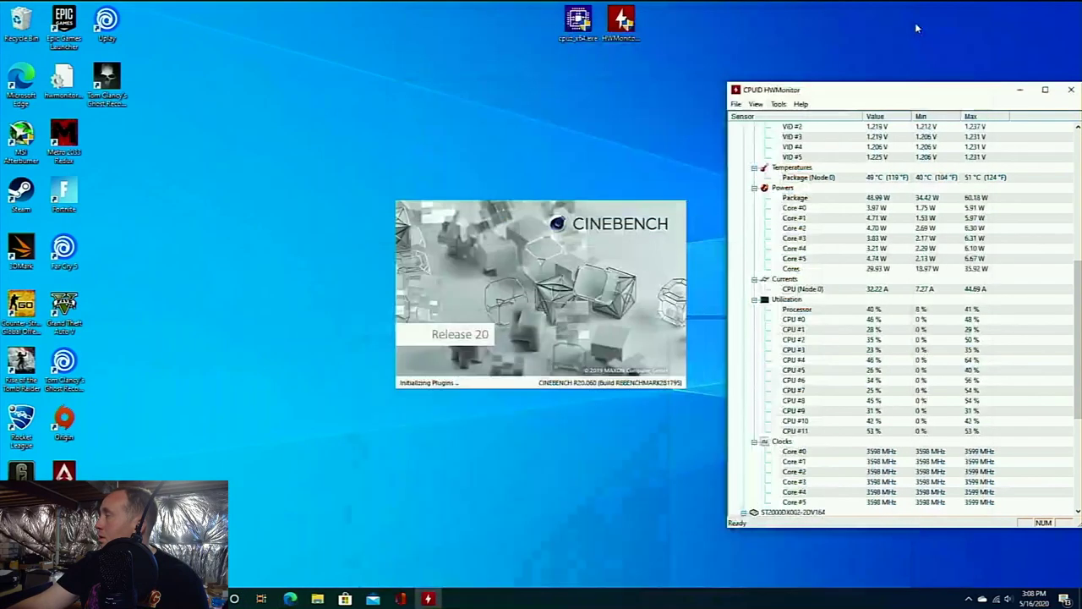
left_click(290, 599)
left_click(968, 20)
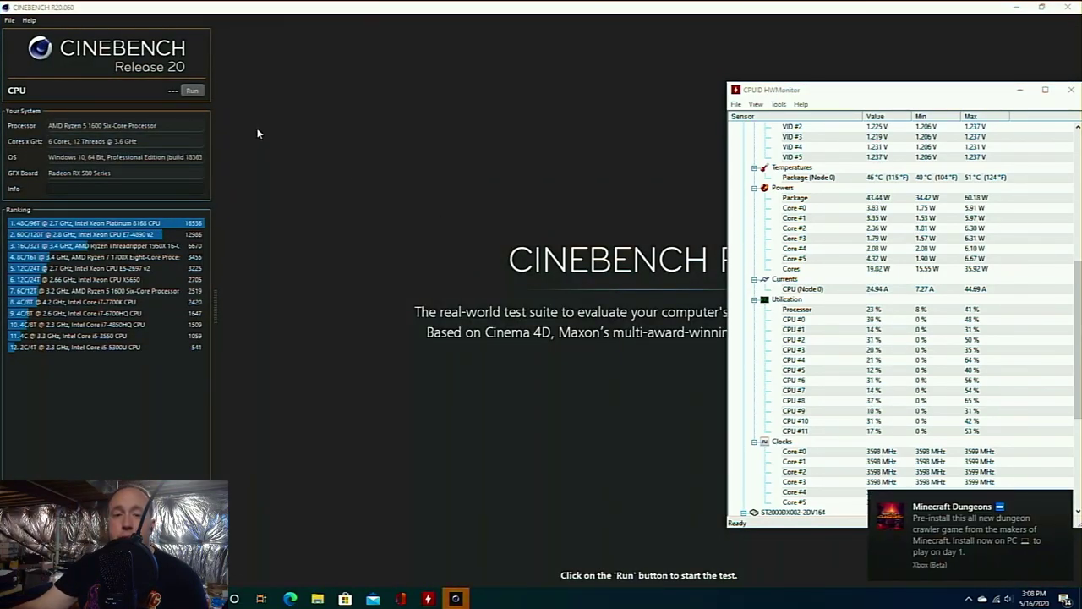
Start the Cinebench R20 CPU render, dismiss the notification, and close HWMonitor.
left_click(188, 92)
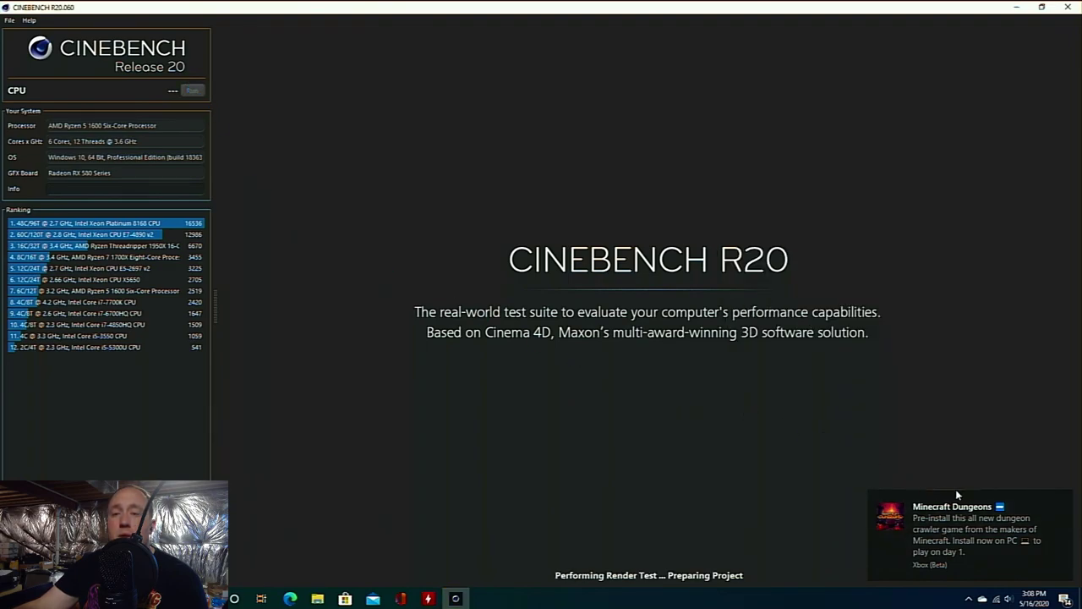
left_click(1062, 503)
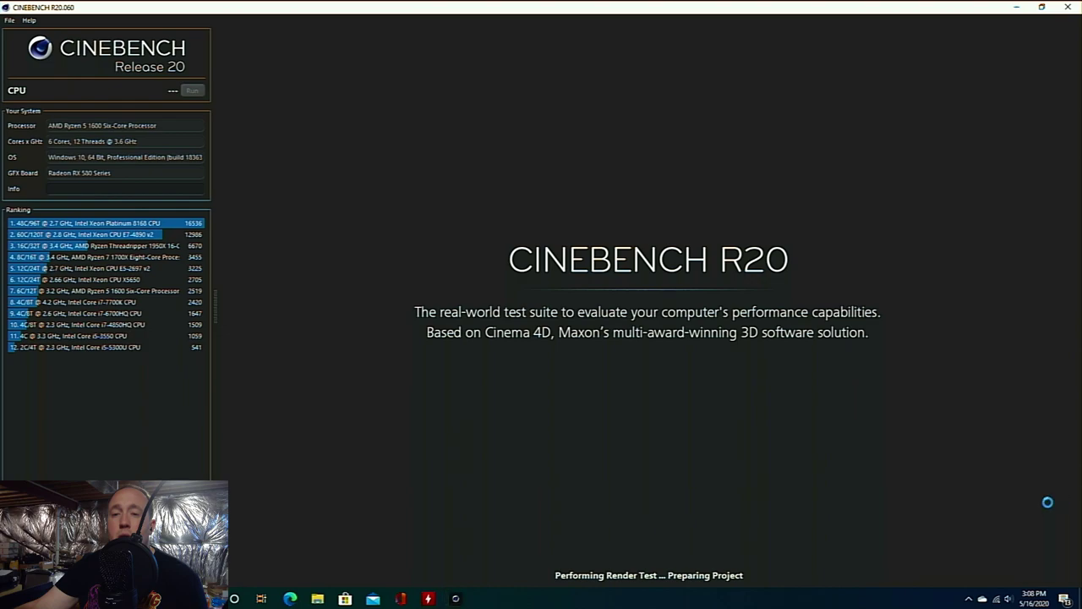
left_click(428, 598)
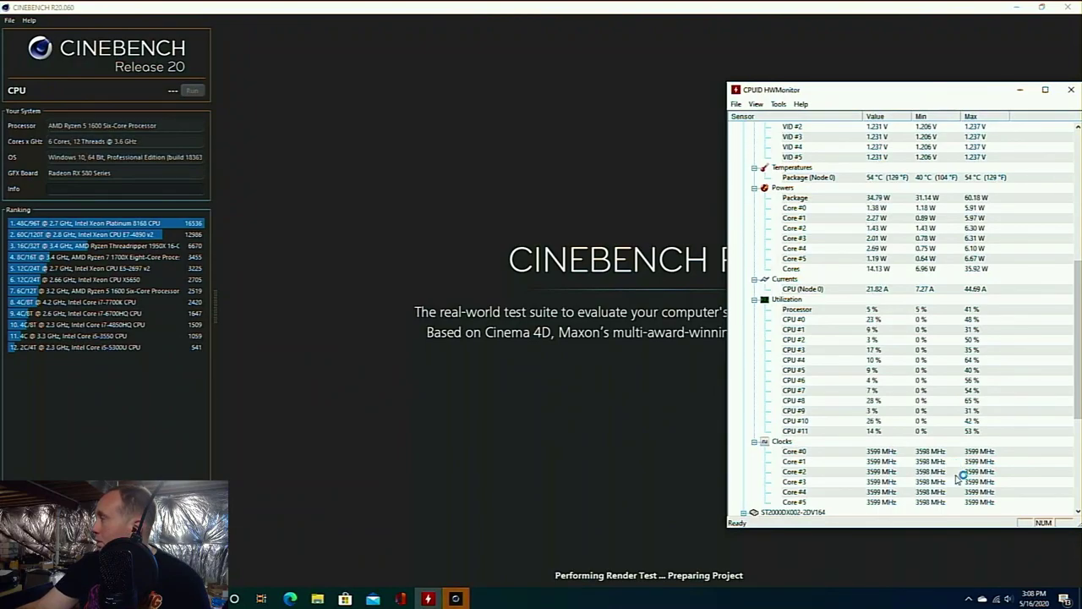
left_click(1069, 90)
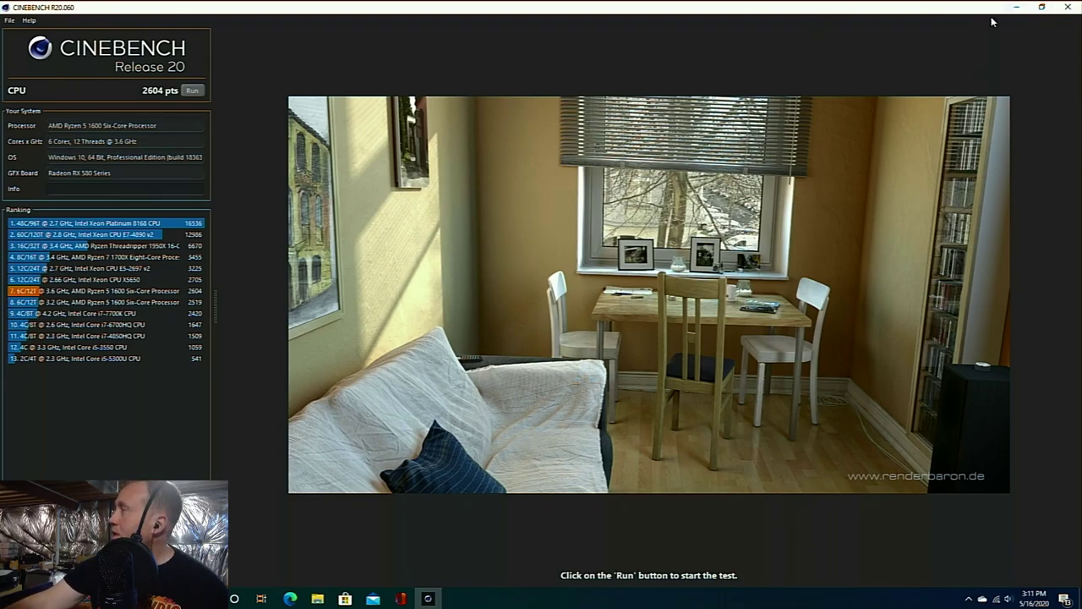
Close Cinebench, launch 3DMark from the desktop, and submit the Steam account password.
left_click(1067, 7)
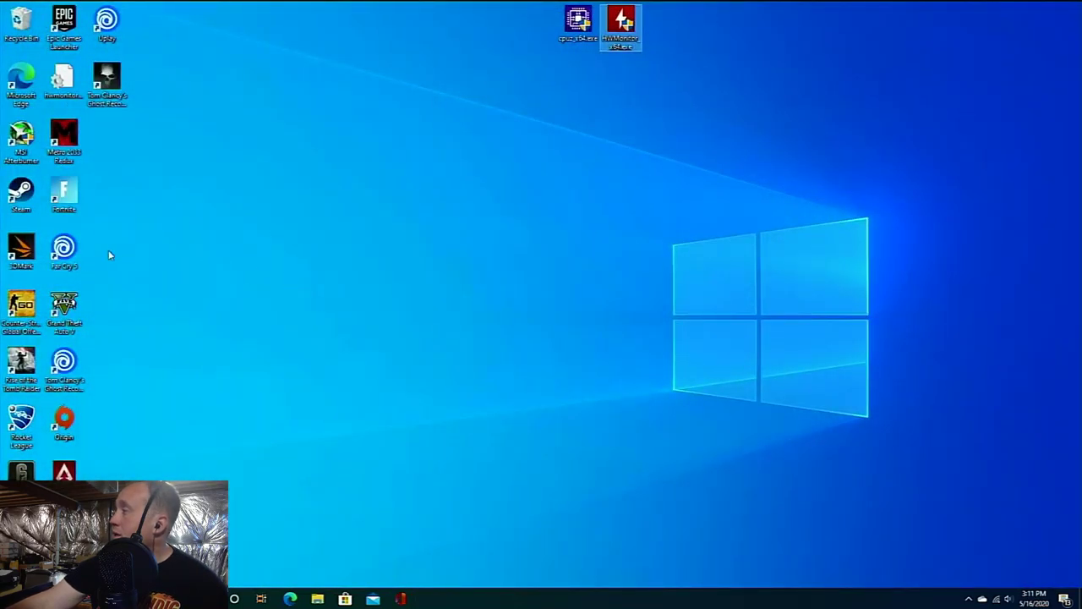
left_click(22, 247)
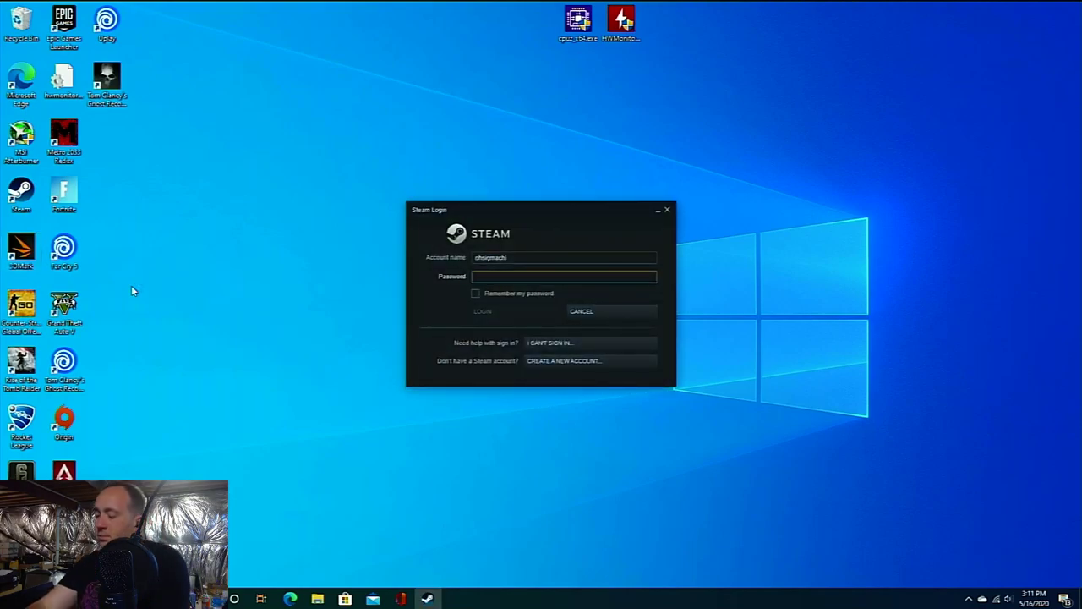
type("••")
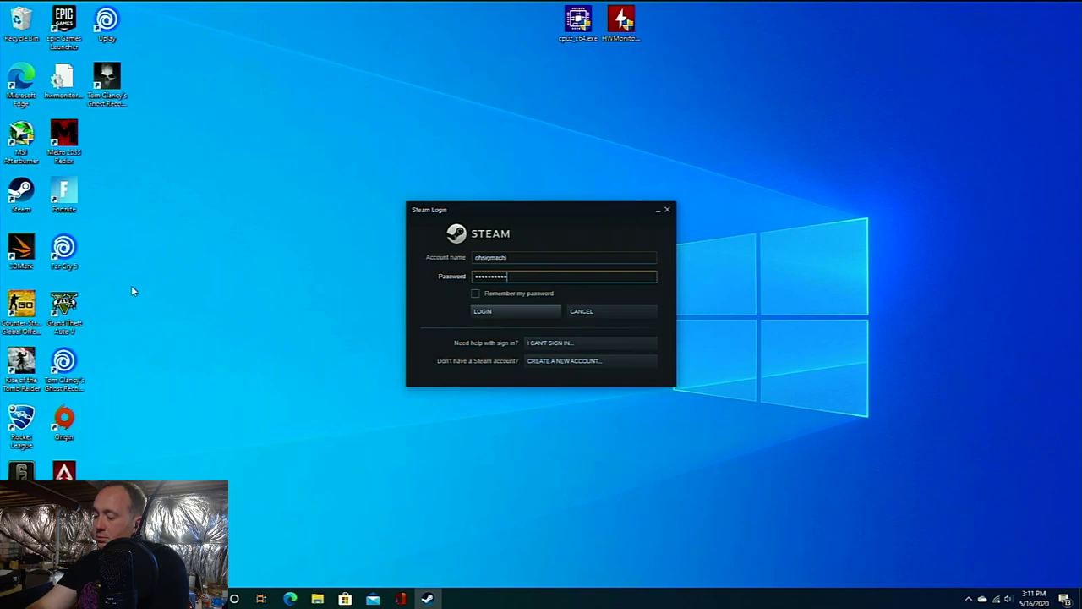
type("••")
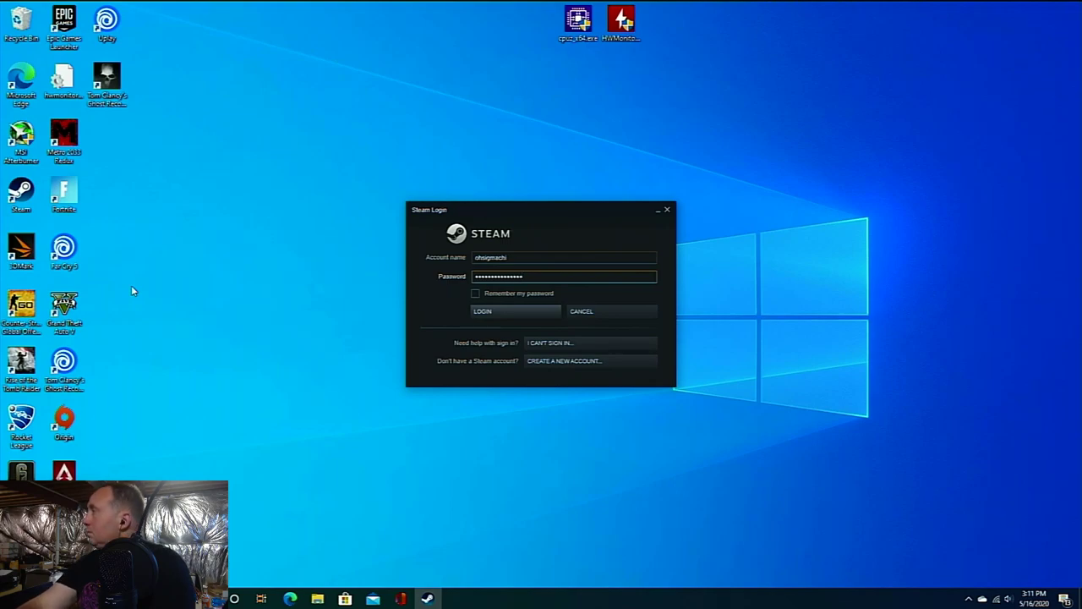
key("Return")
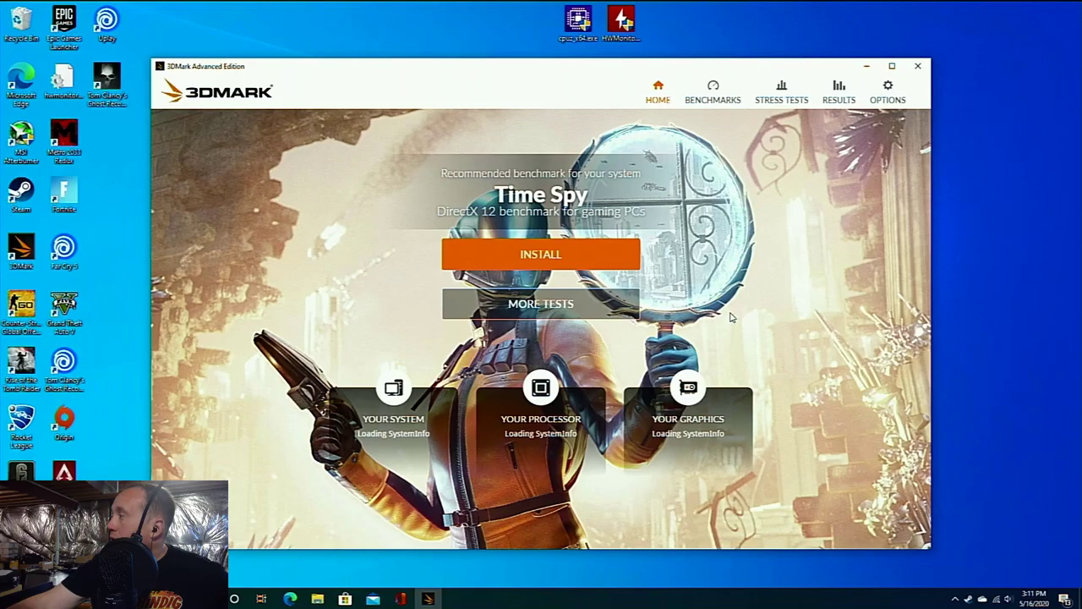
Find Fire Strike in the 3DMark Benchmarks list and start the benchmark.
left_click(713, 91)
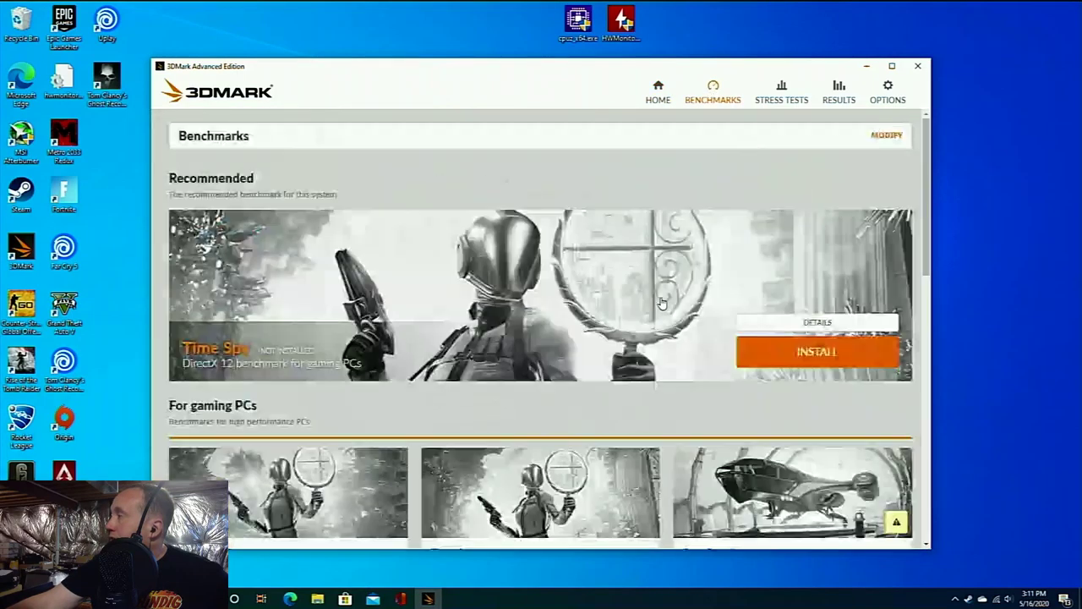
scroll(662, 301, "down", 2)
scroll(662, 300, "down", 1)
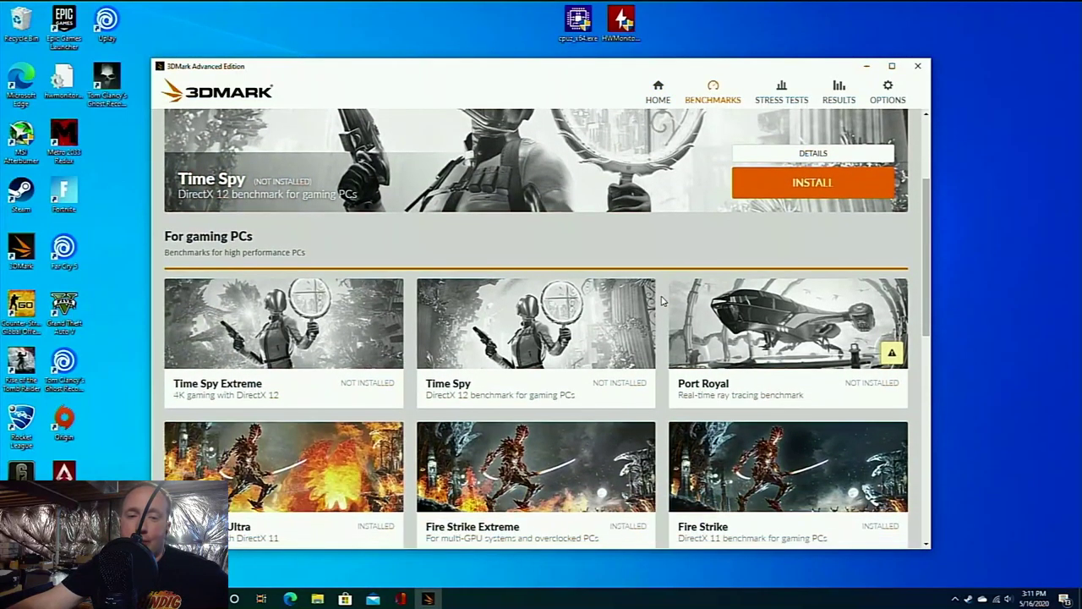
scroll(662, 301, "down", 1)
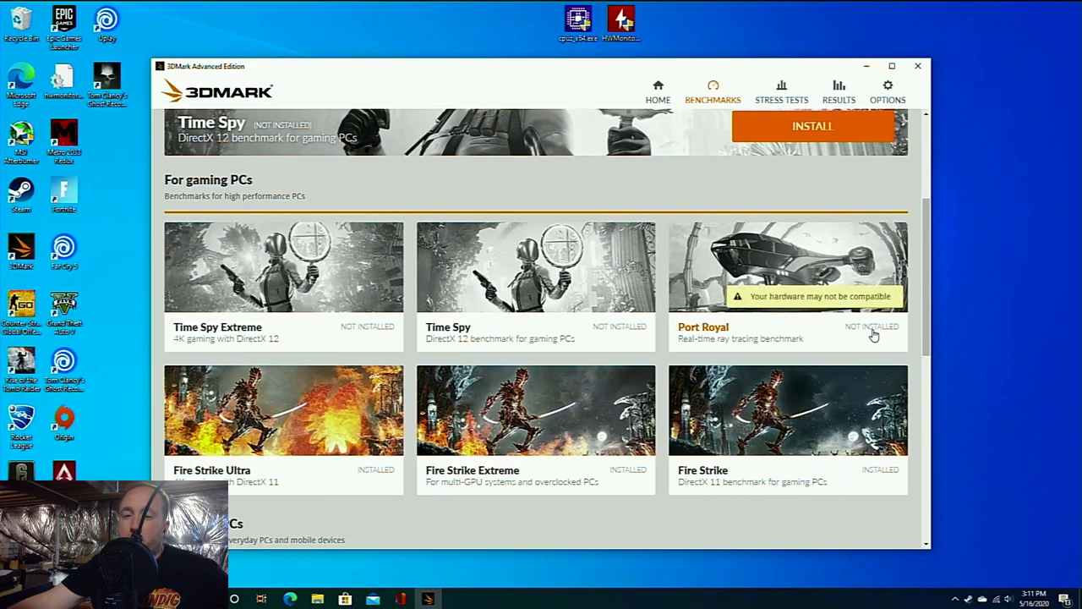
left_click(778, 431)
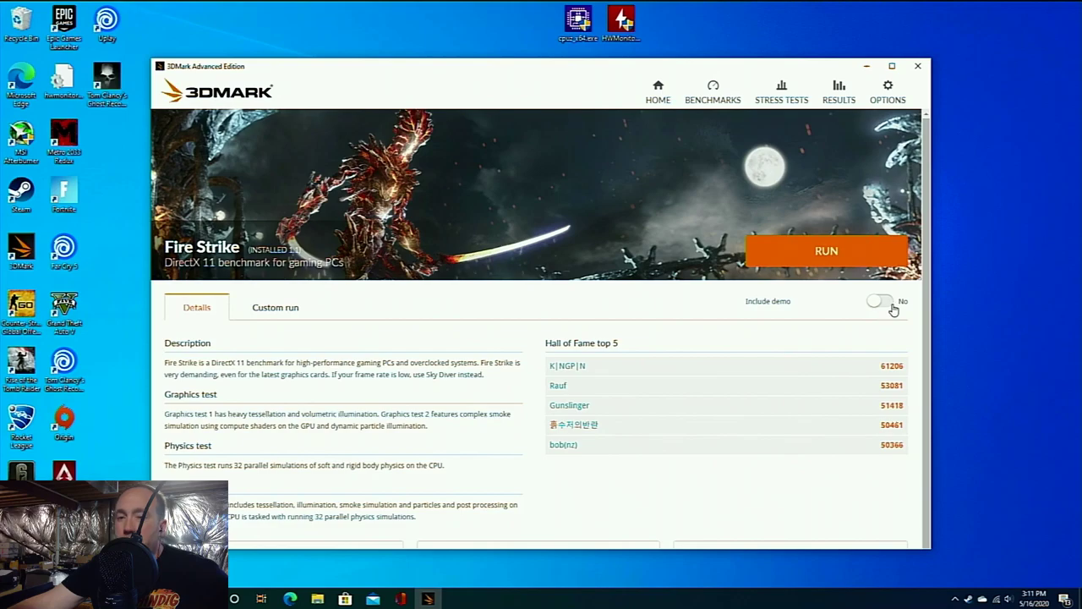
left_click(825, 252)
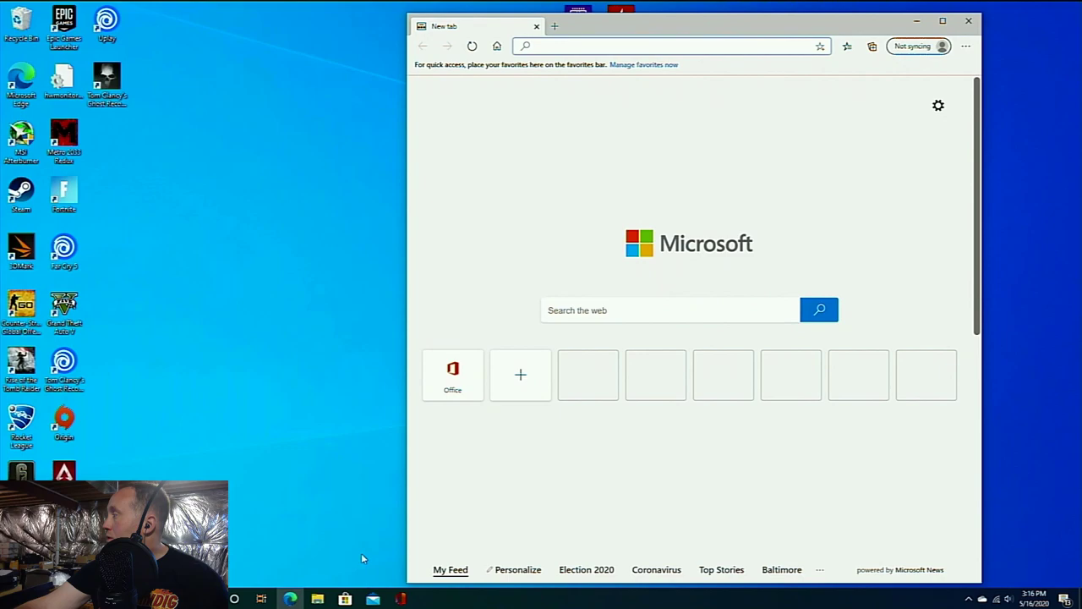
Show the hidden tray icons and the Start menu, then open Windows Update settings.
left_click(969, 597)
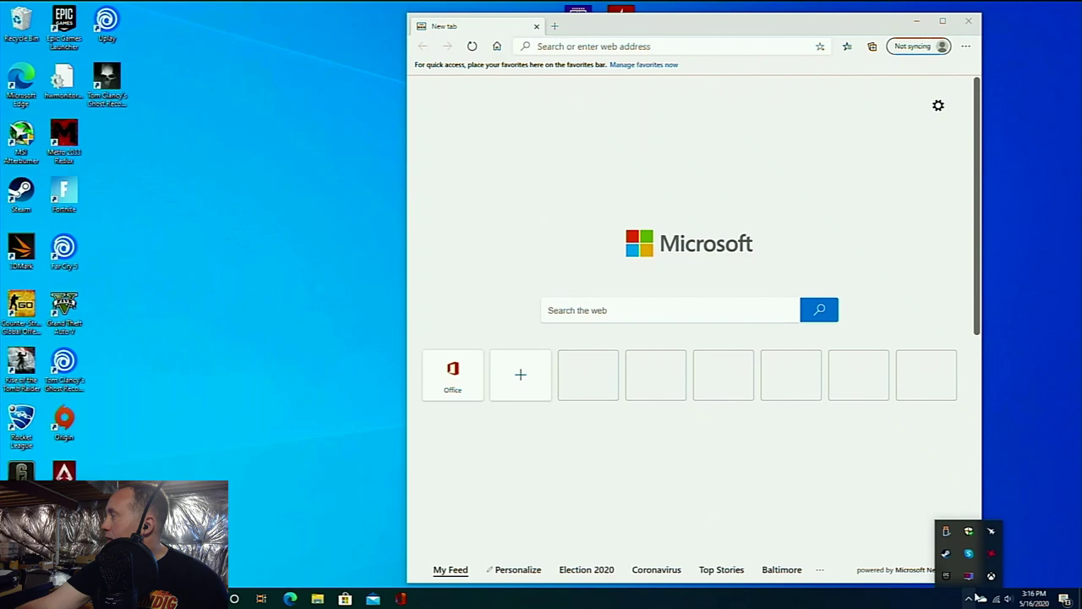
key("super")
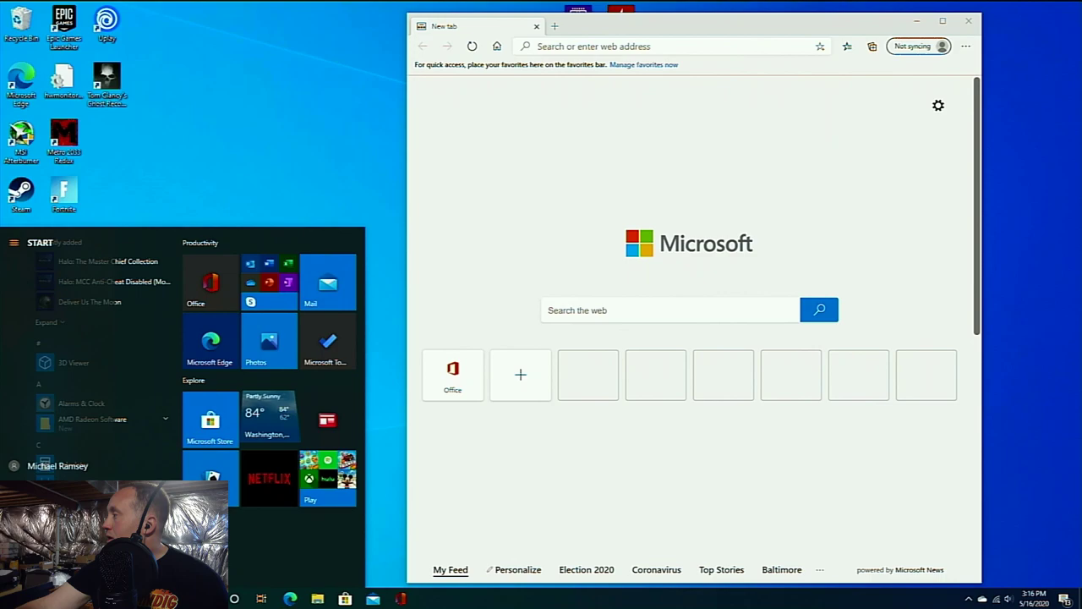
left_click(640, 35)
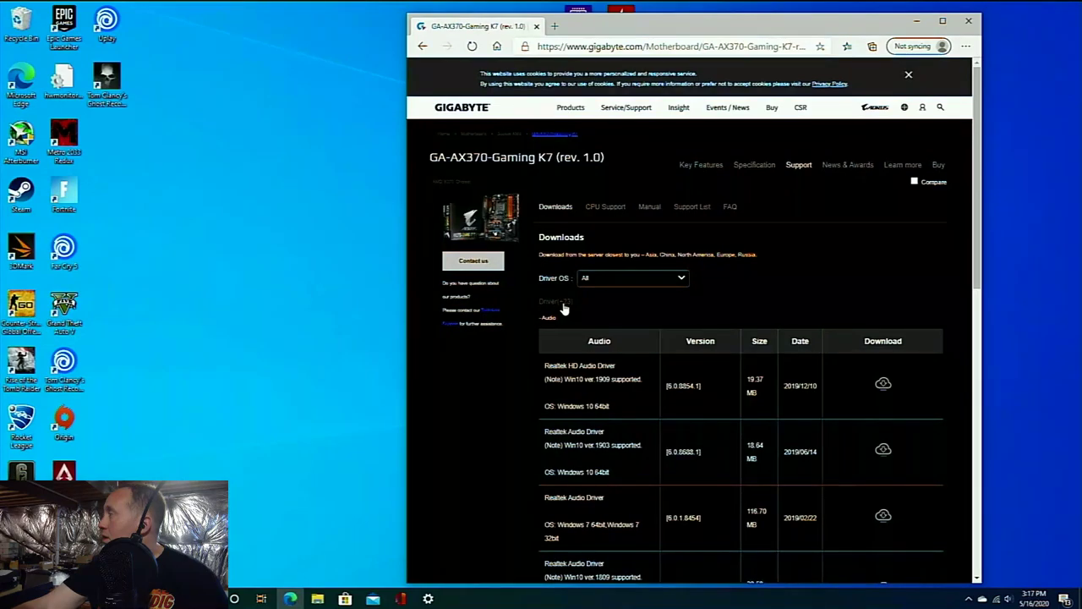
left_click(644, 279)
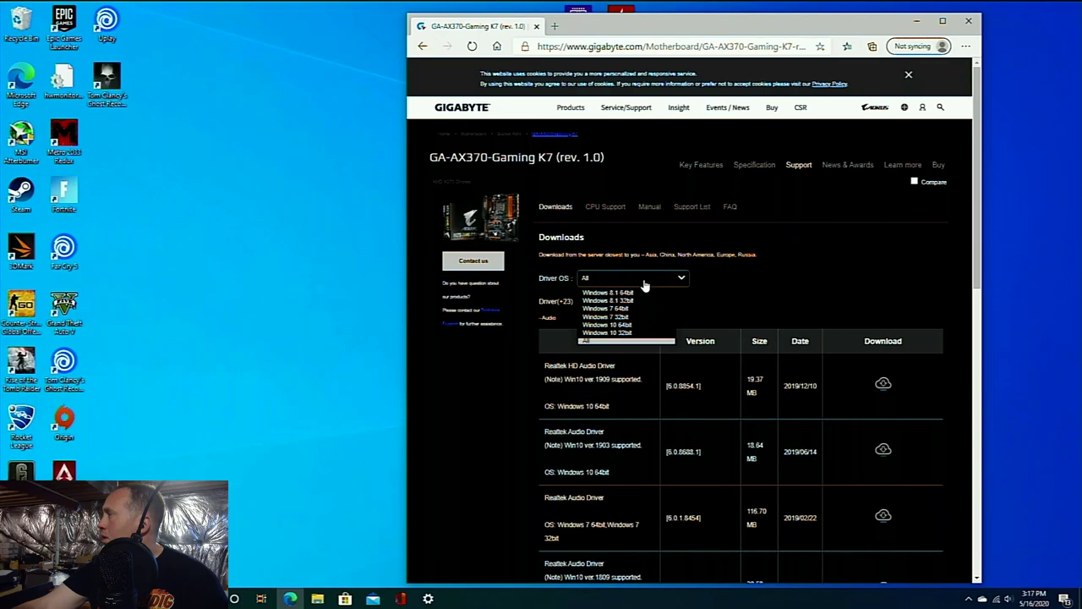
left_click(607, 325)
scroll(558, 358, "down", 4)
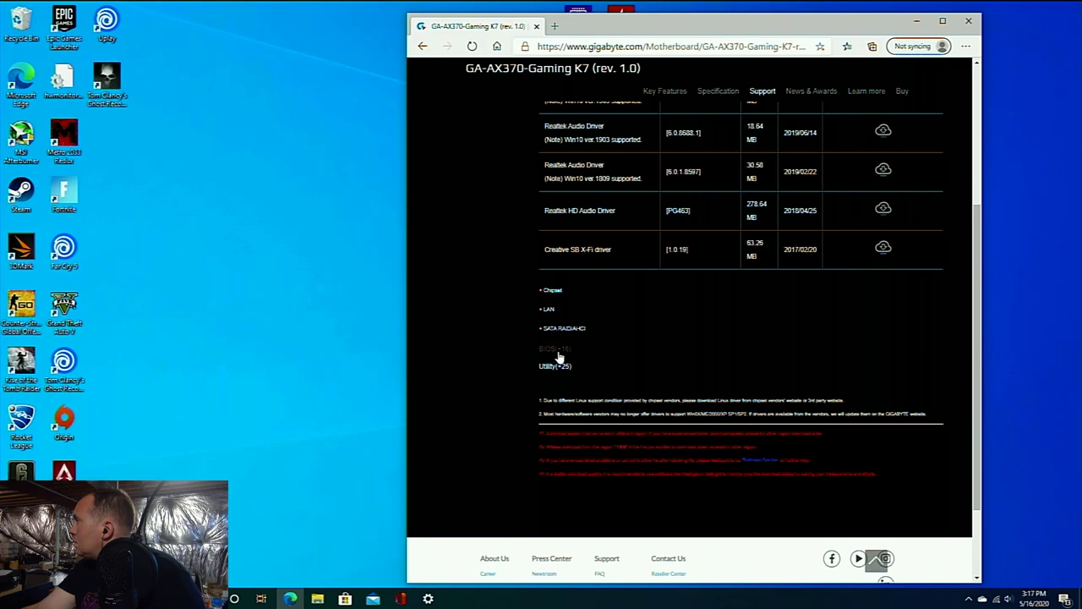
left_click(557, 352)
scroll(600, 426, "down", 5)
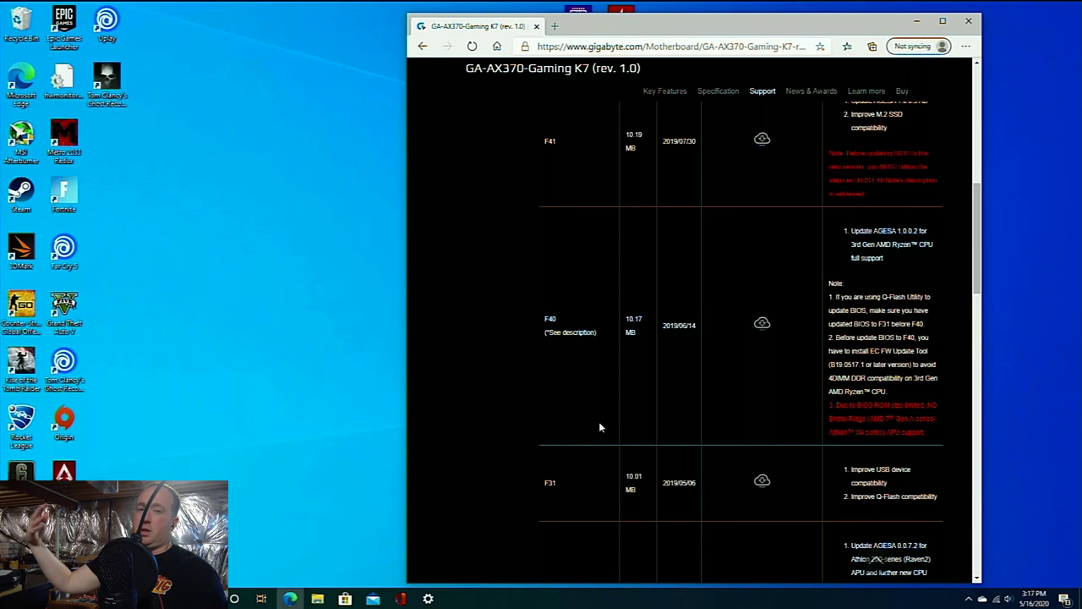
scroll(878, 409, "down", 5)
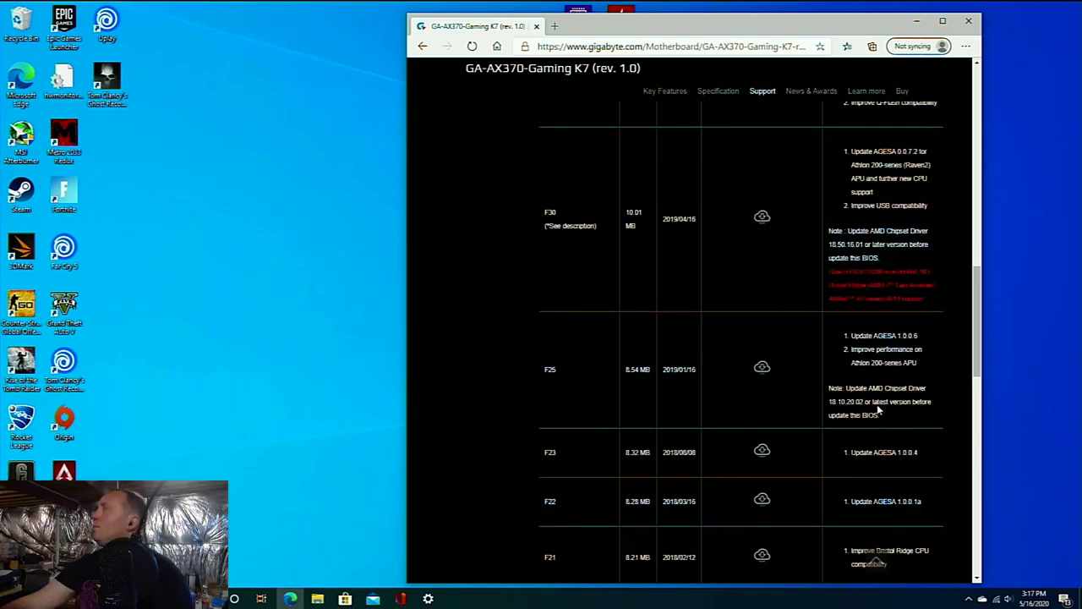
scroll(559, 278, "up", 10)
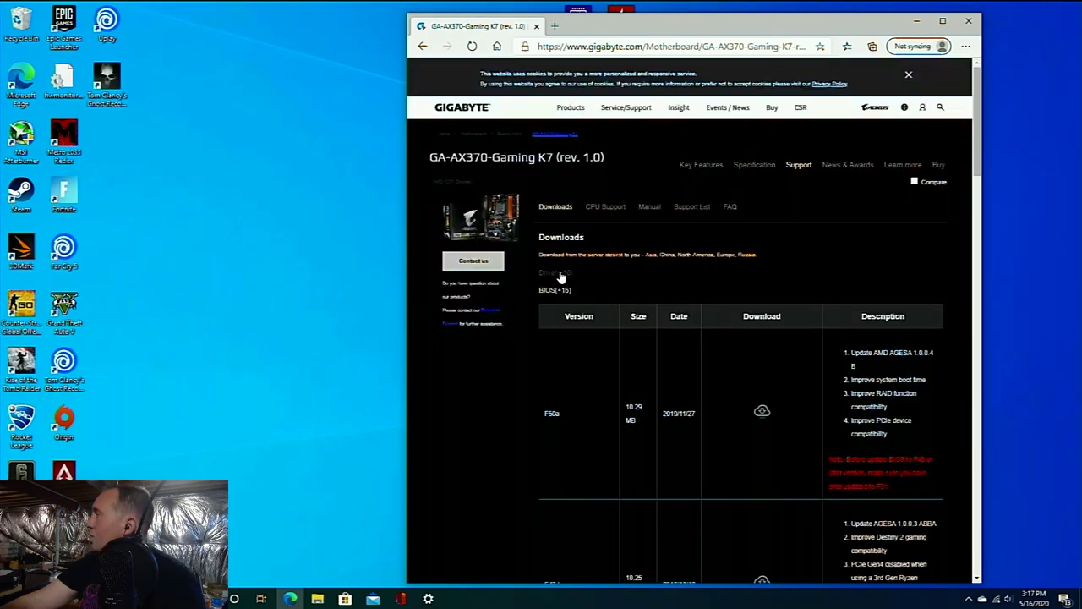
Expand the Drivers list on the GA-AX370-Gaming K7 support page.
left_click(559, 276)
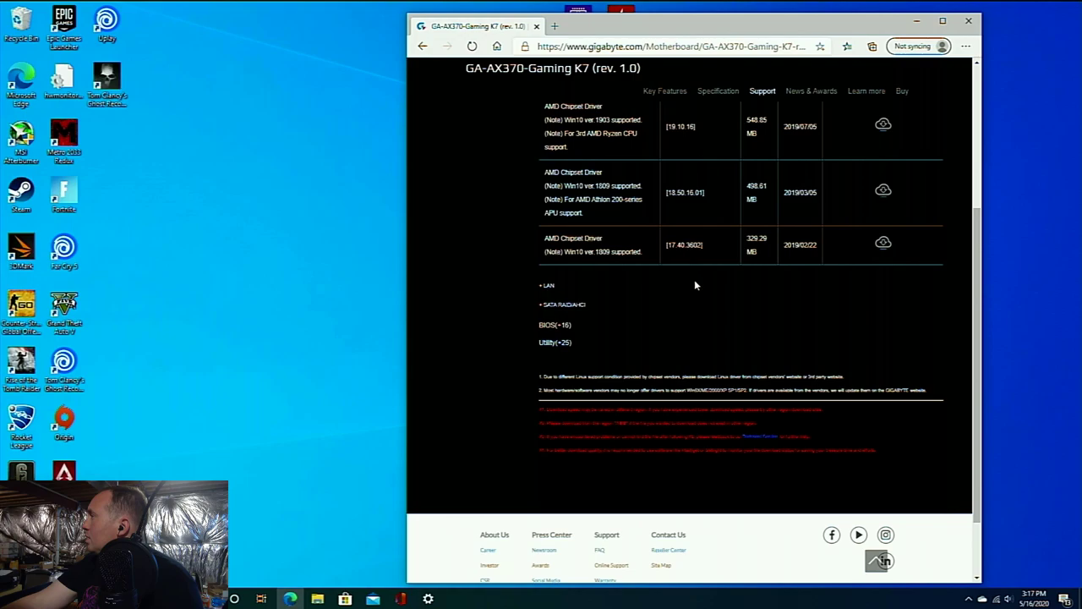
scroll(694, 285, "up", 1)
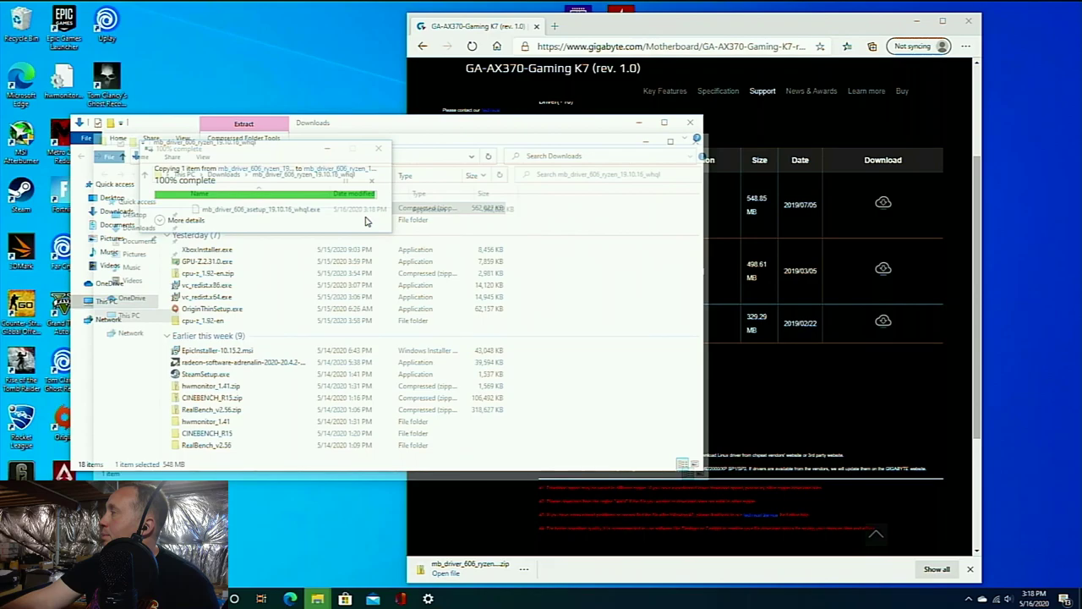
Minimize Edge to reveal the extracted chipset driver folder.
left_click(917, 21)
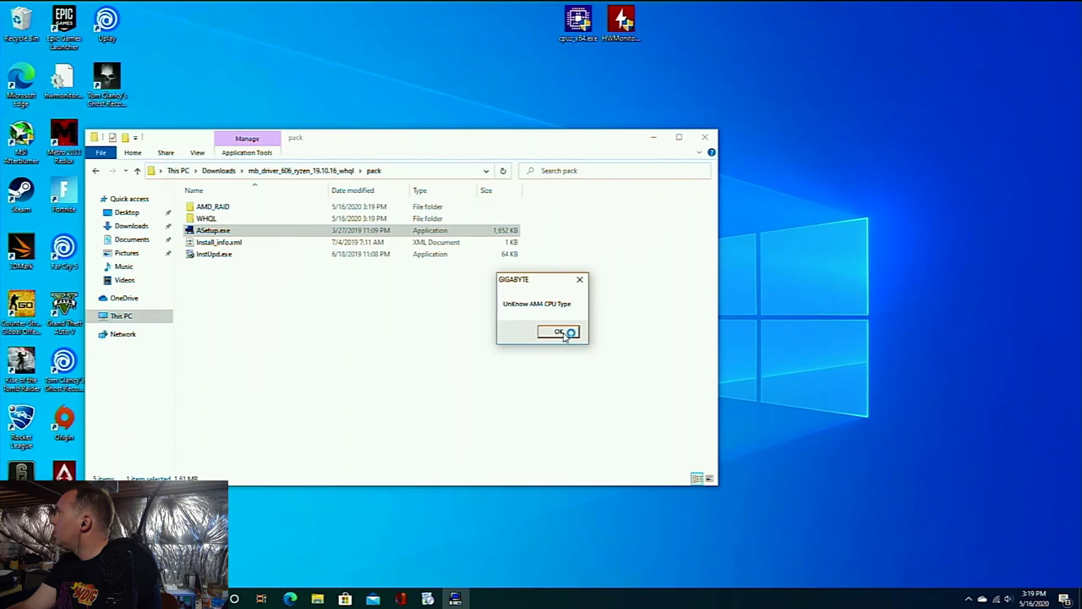
Dismiss the 'UnKnow AM4 CPU Type' message and launch InstUpd.exe.
left_click(562, 332)
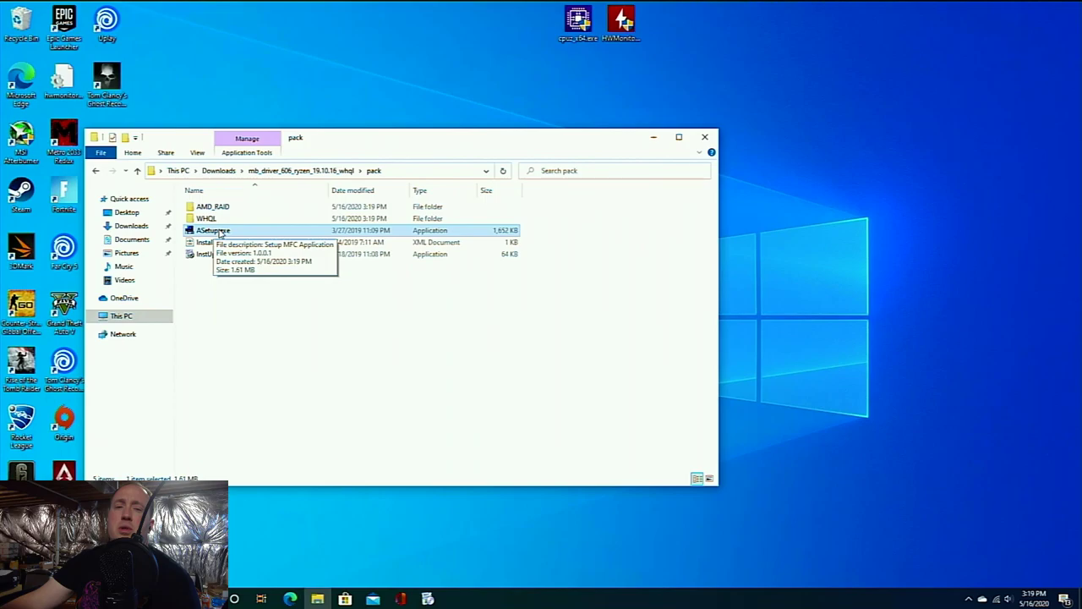
double_click(219, 233)
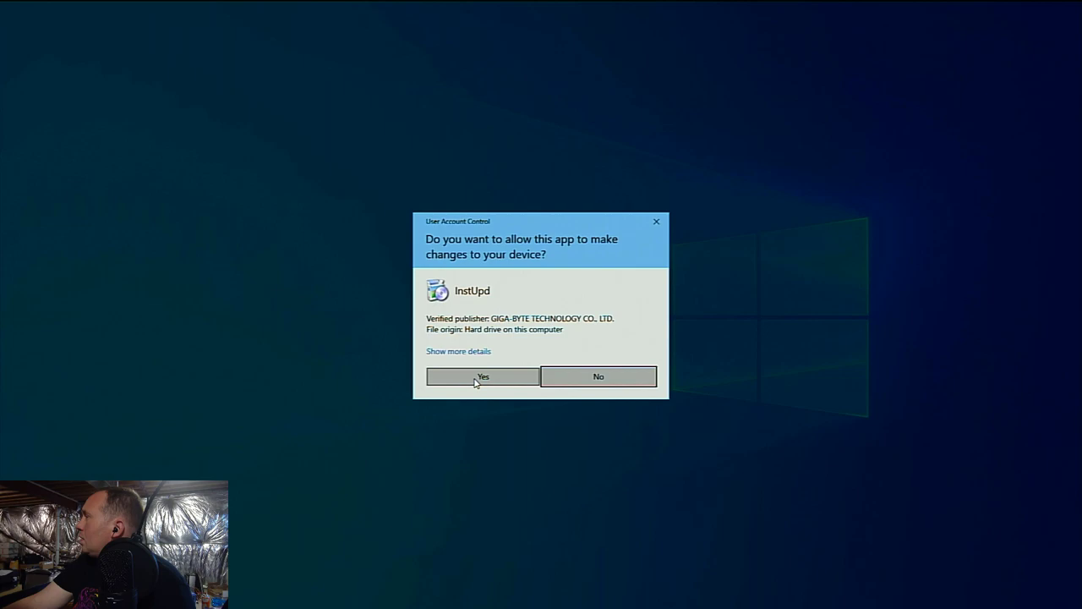
Approve the User Account Control prompt so the InstUpd installer can run.
left_click(475, 380)
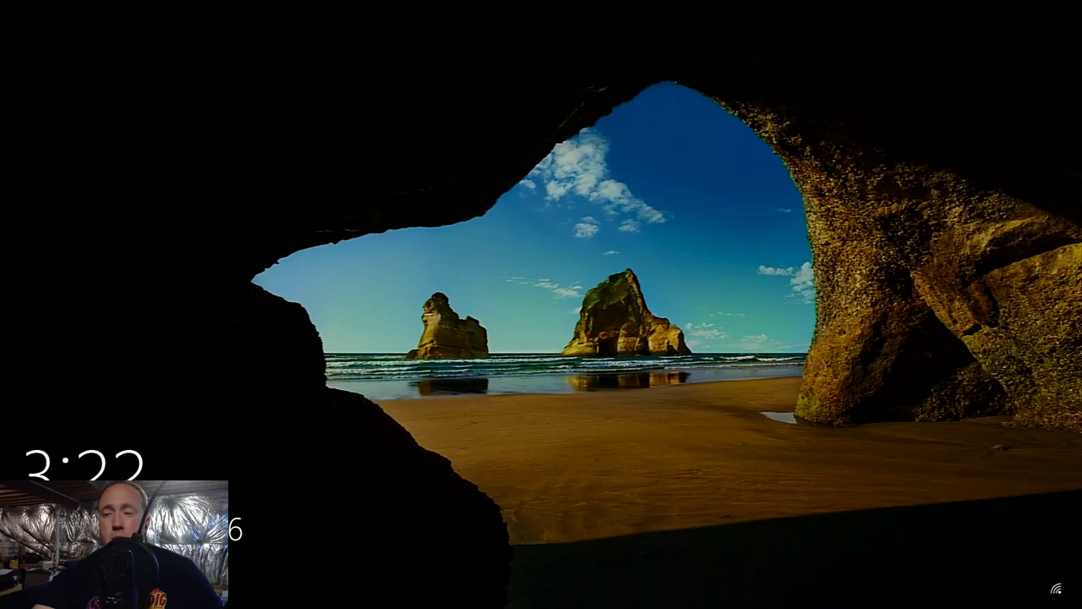
Bring up the Windows sign-in box and enter the account PIN.
left_click(516, 354)
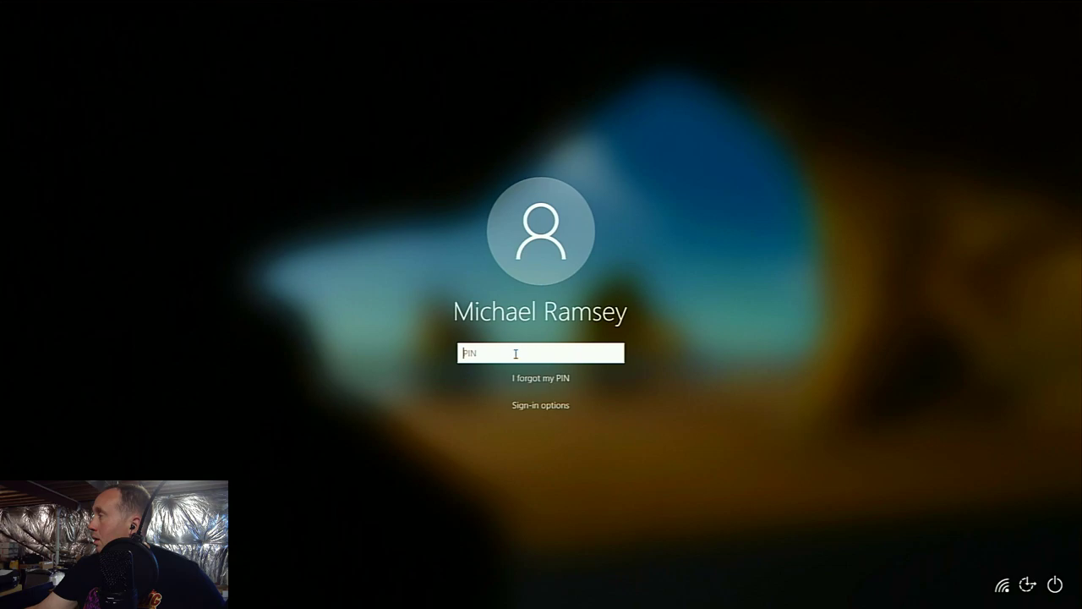
type("0000")
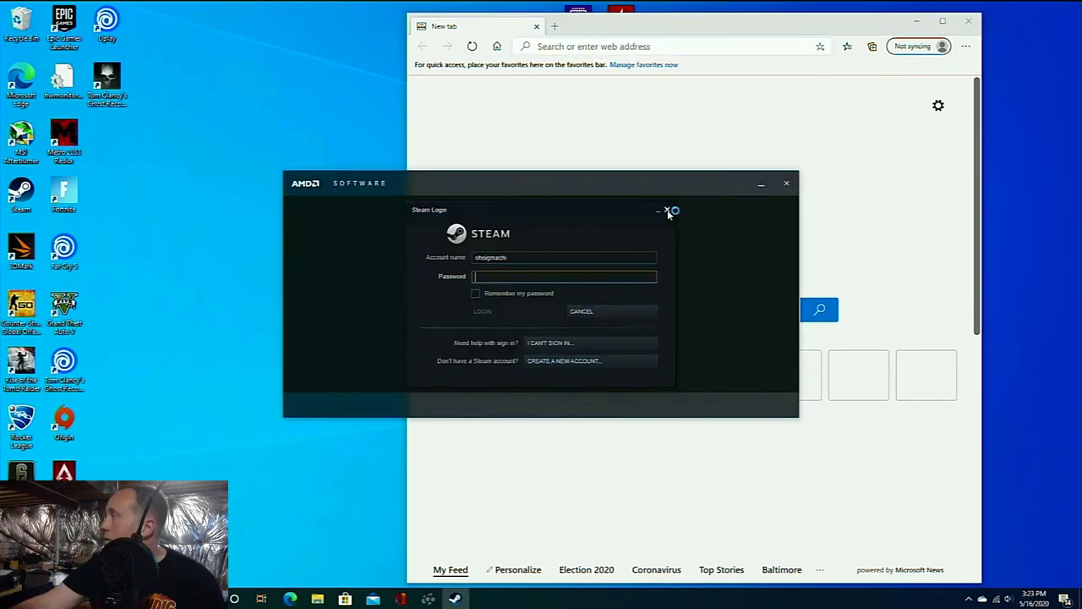
Dismiss the Steam sign-in prompt and close the Edge browser window.
left_click(667, 211)
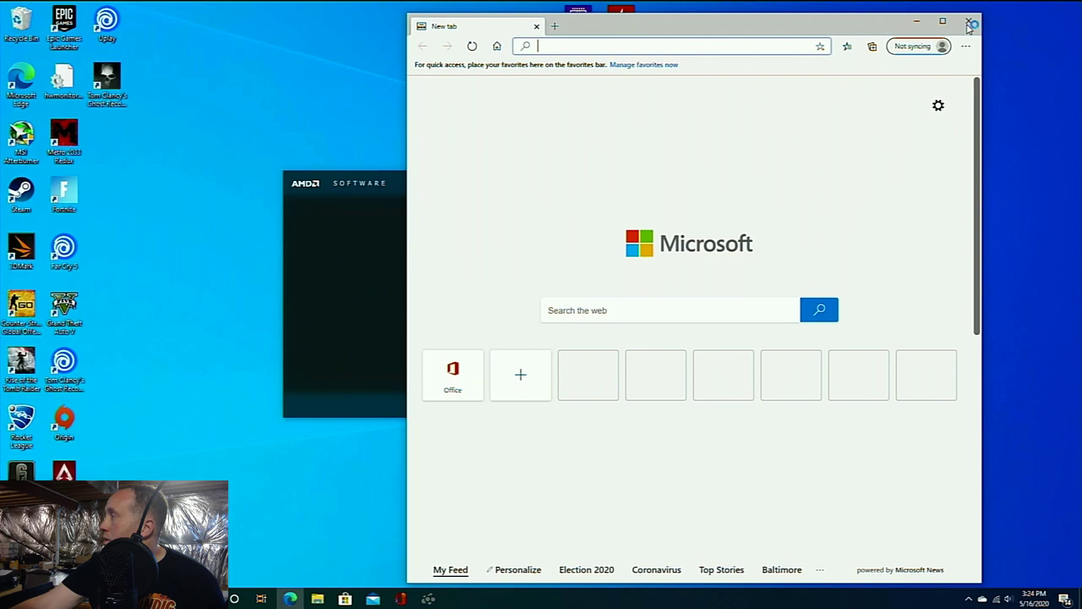
left_click(969, 23)
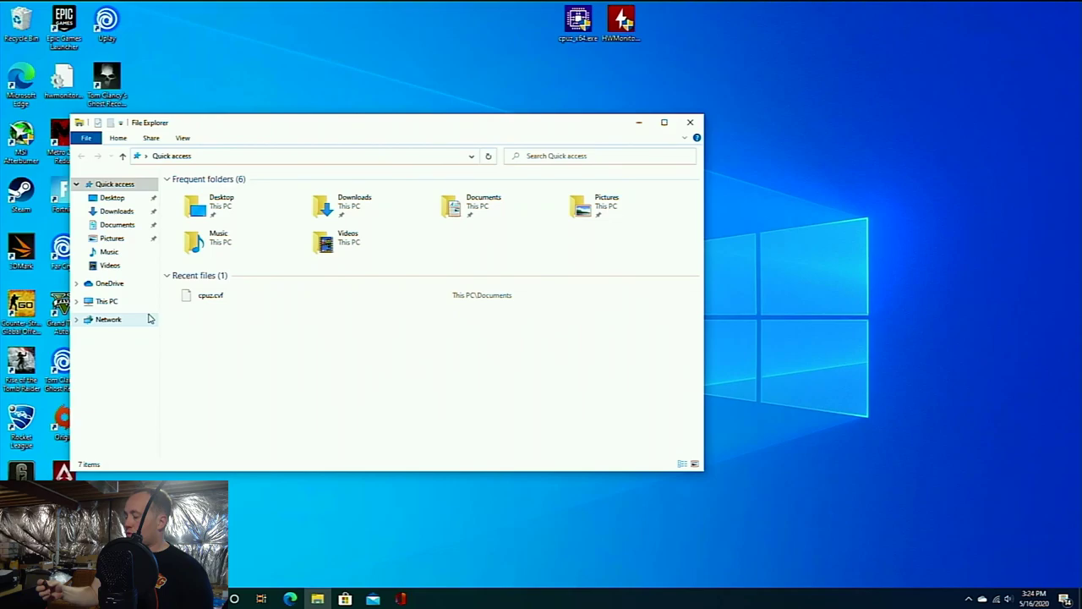
List the 19 files stored on USB Drive (E:) in File Explorer.
left_click(148, 319)
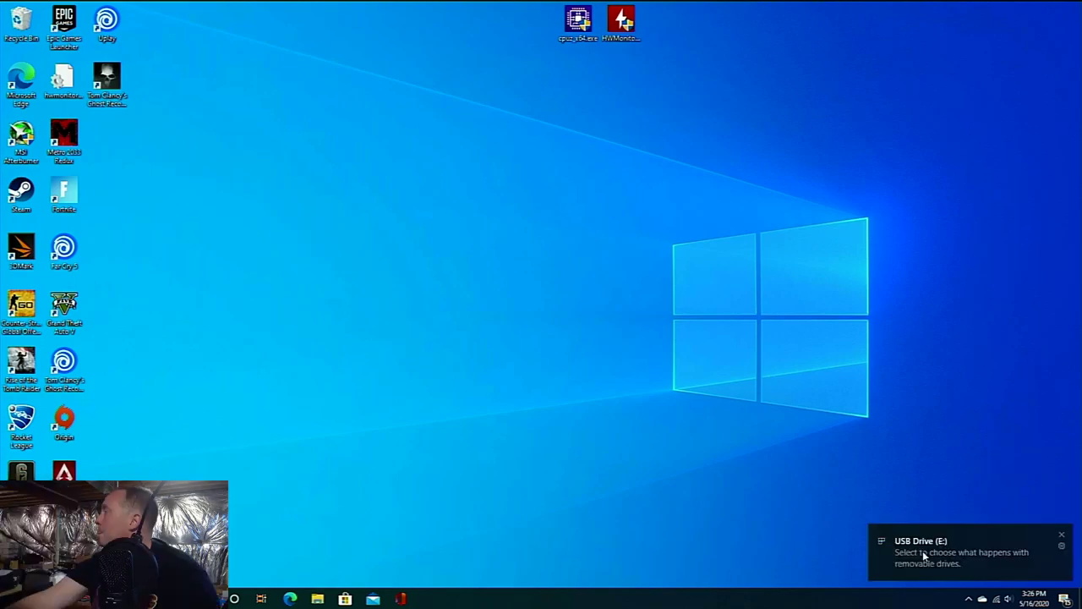
Open the AutoPlay choices for the newly inserted USB Drive (E:).
left_click(923, 551)
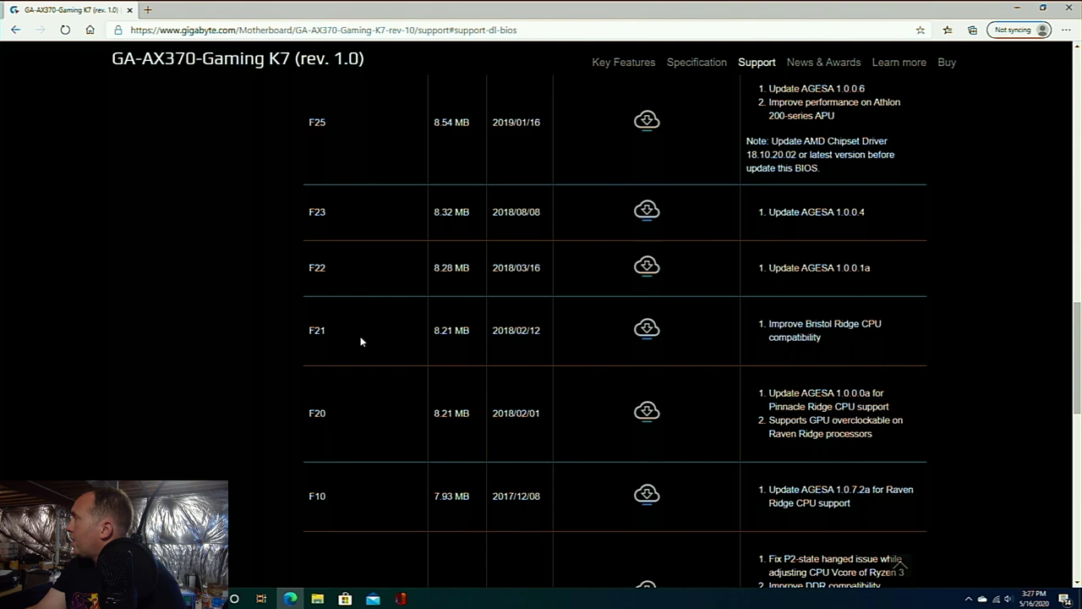
Scroll the GA-AX370-Gaming K7 BIOS table up until the F31 and F30 rows appear.
scroll(360, 341, "up", 3)
left_click_drag(309, 513, 541, 513)
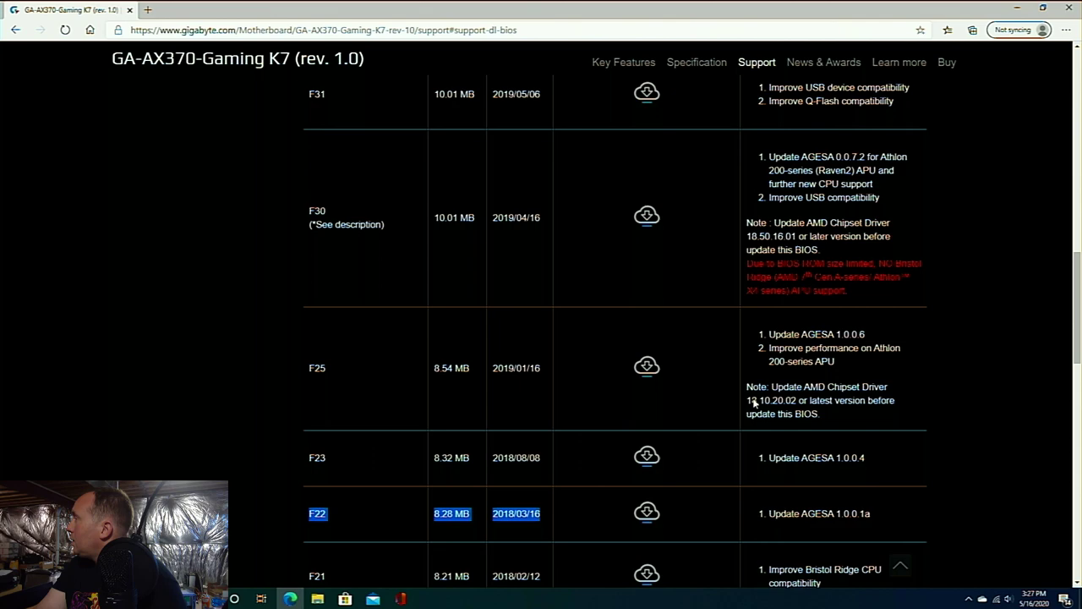
scroll(370, 303, "up", 1)
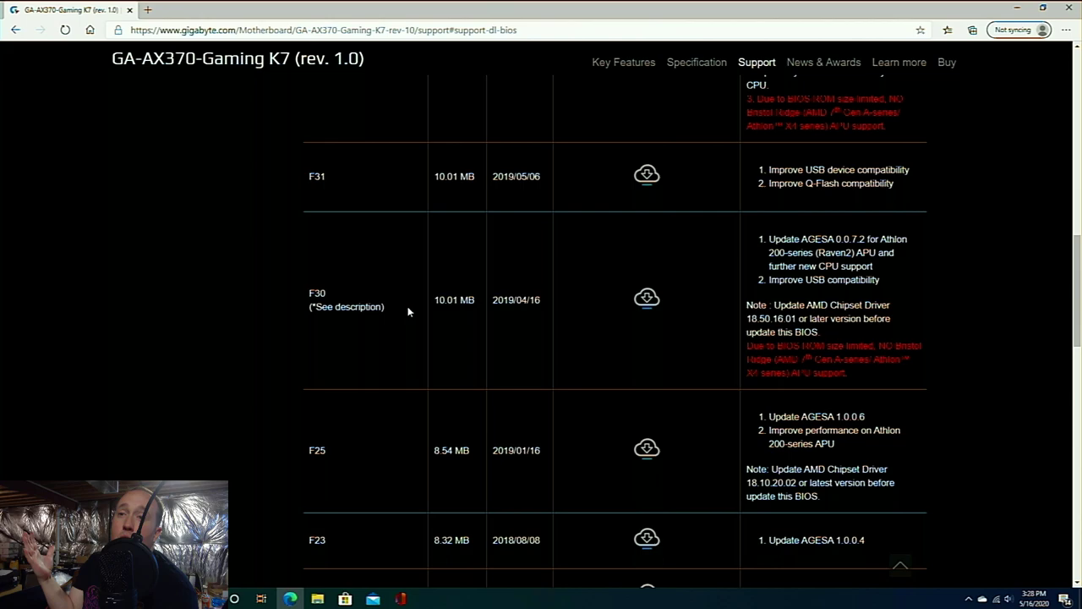
Bring F40/F31 into view, highlighting the F31 version name and the Bristol Ridge note under F30.
scroll(807, 331, "up", 1)
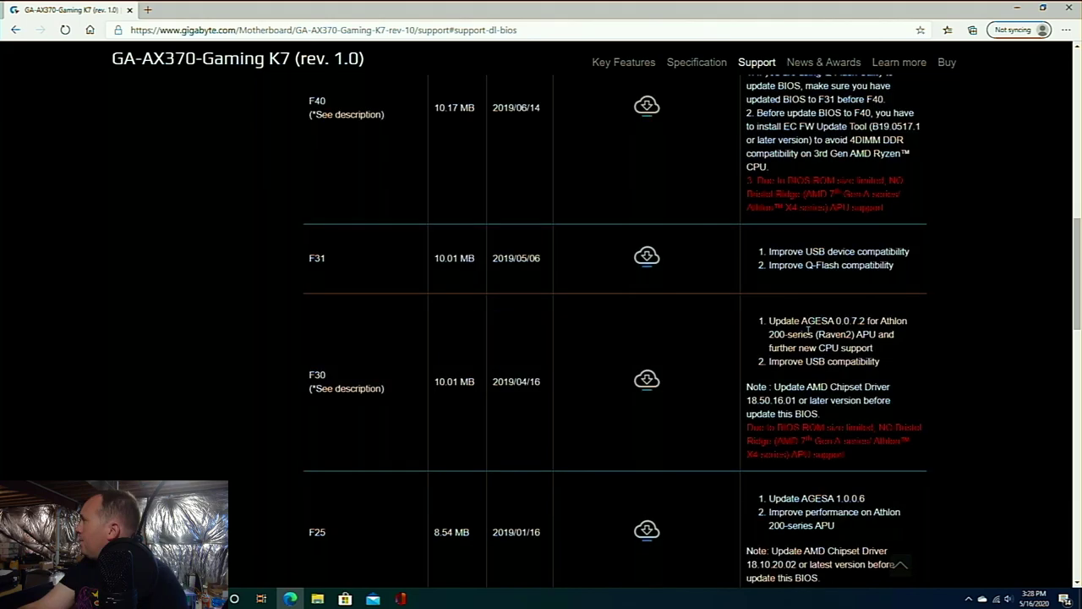
scroll(807, 331, "up", 1)
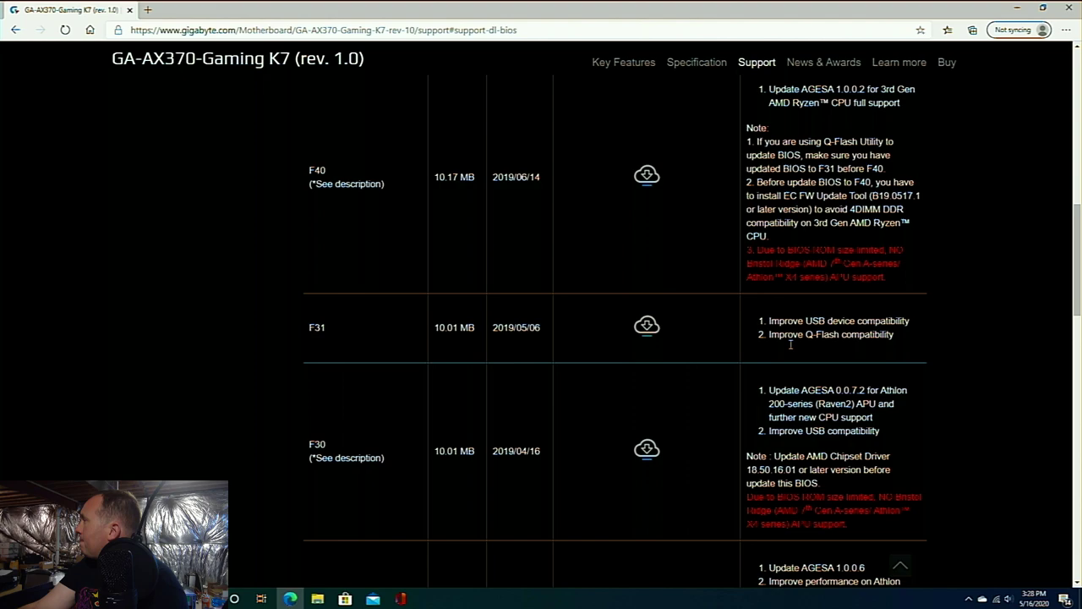
left_click_drag(791, 344, 851, 168)
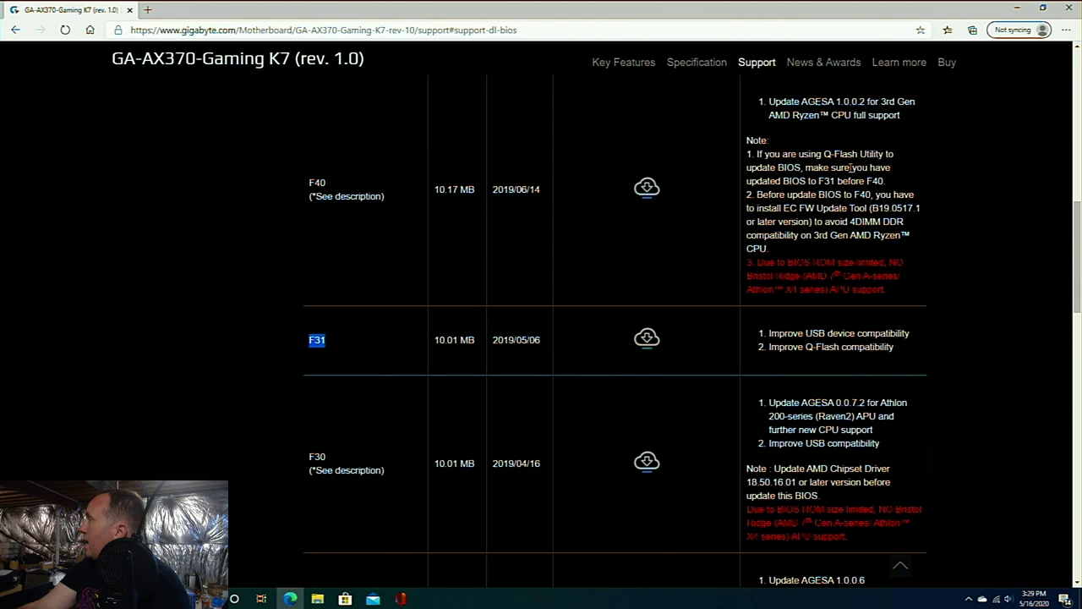
scroll(850, 167, "down", 1)
triple_click(808, 440)
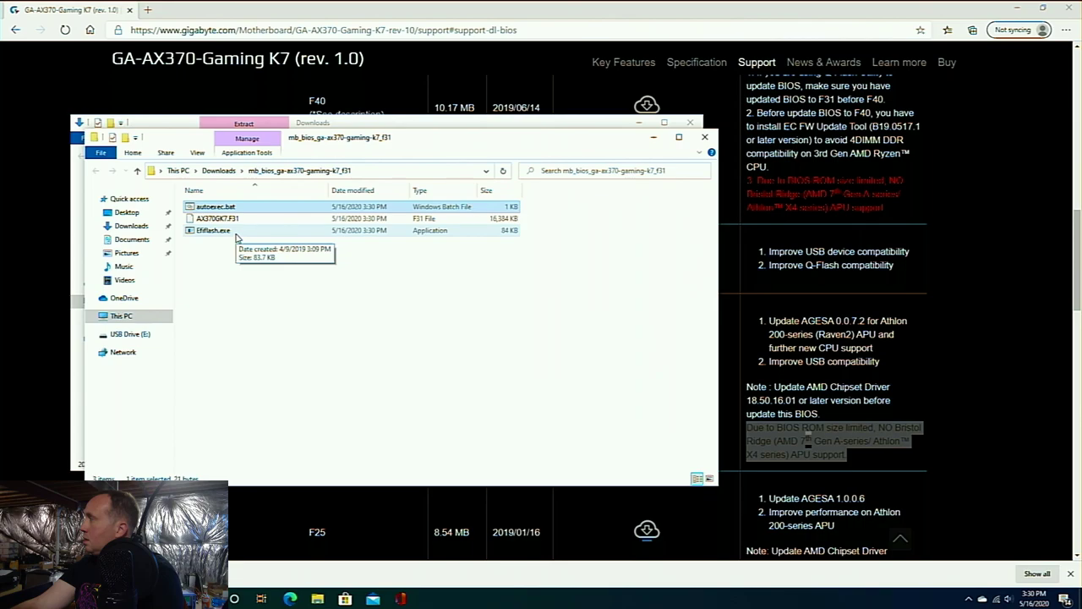
Select the three extracted F31 BIOS files, then close that folder window.
left_click(222, 230, "shift")
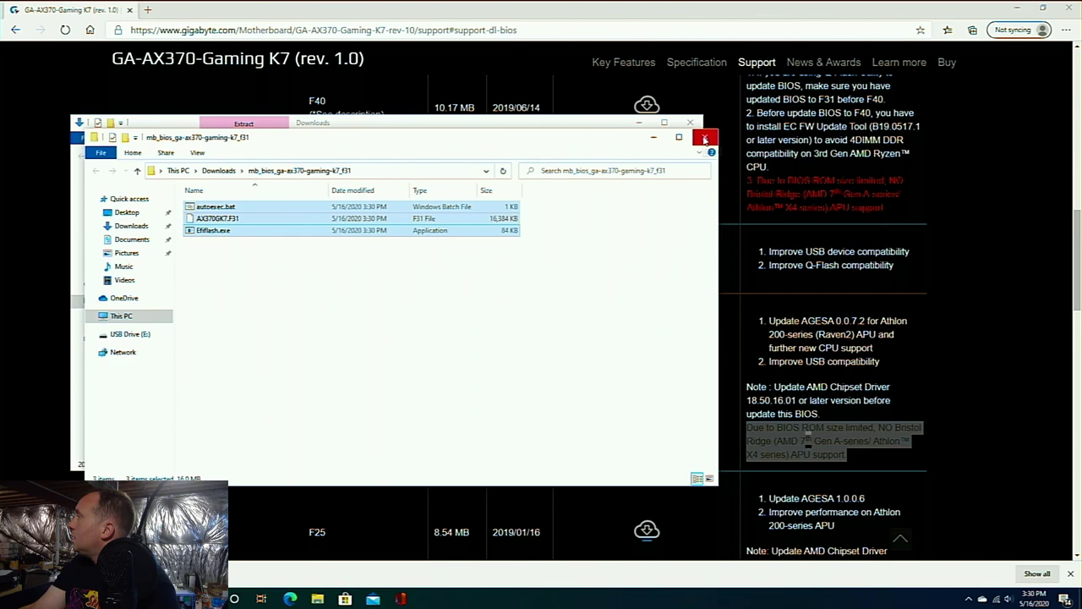
left_click(705, 138)
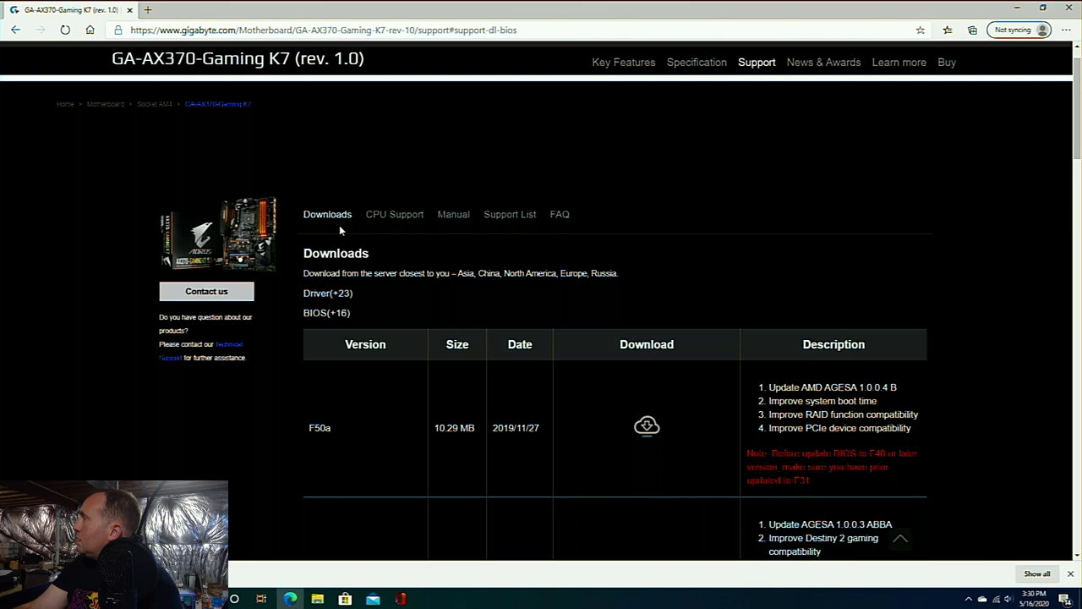
Scroll past the BIOS table to the utilities: CPU-Z, 3TB+Unlock and BIOS Setup B16.0923.1.
scroll(369, 326, "down", 15)
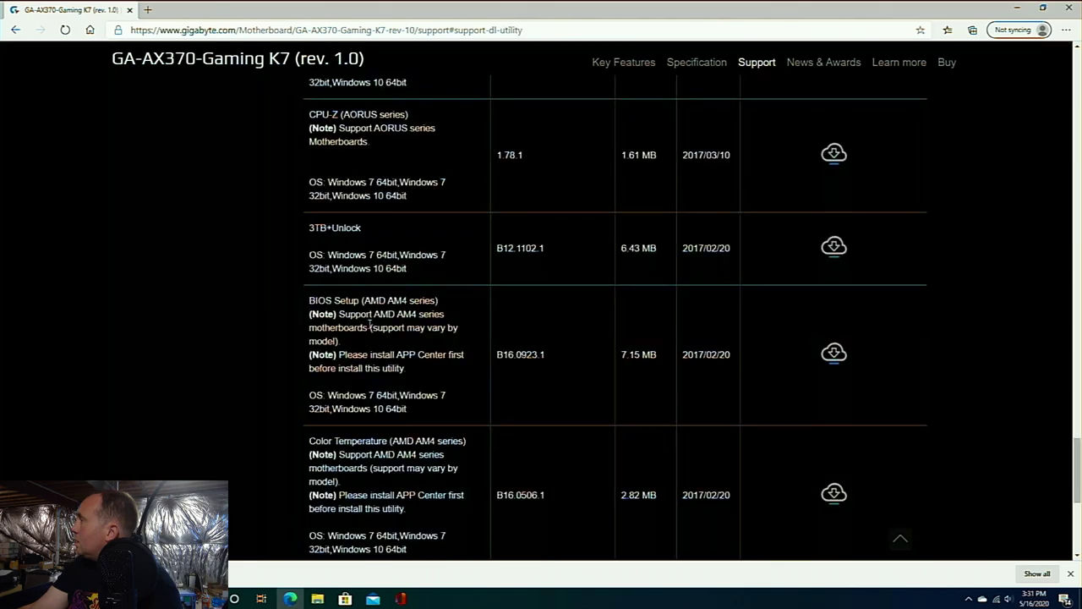
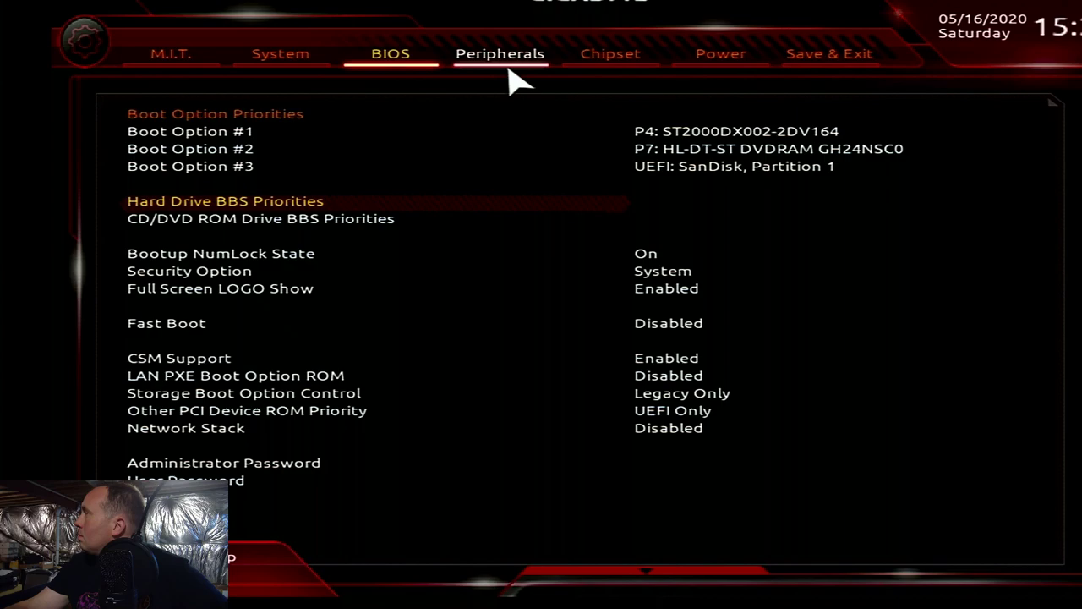
Review the Save & Exit, Power and BIOS tabs, then launch Q-Flash showing BIOS F22.
left_click(826, 57)
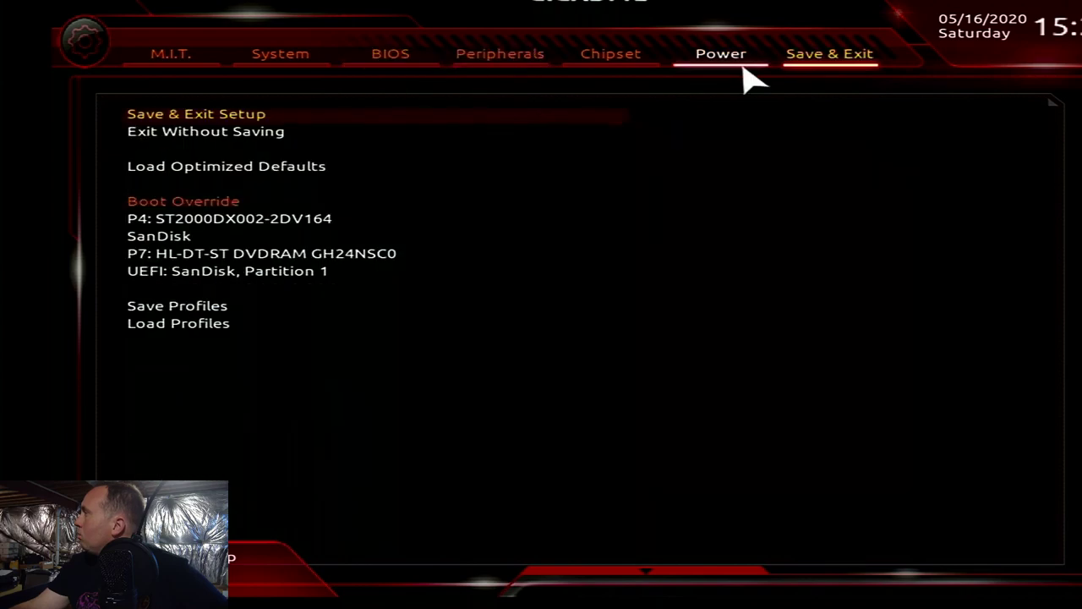
left_click(720, 58)
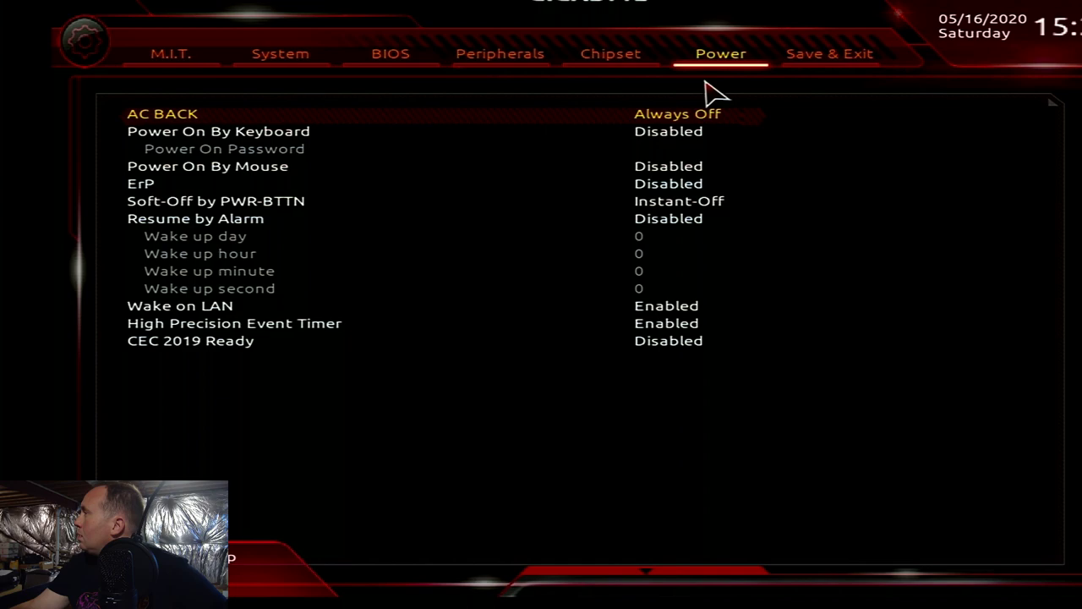
left_click(389, 53)
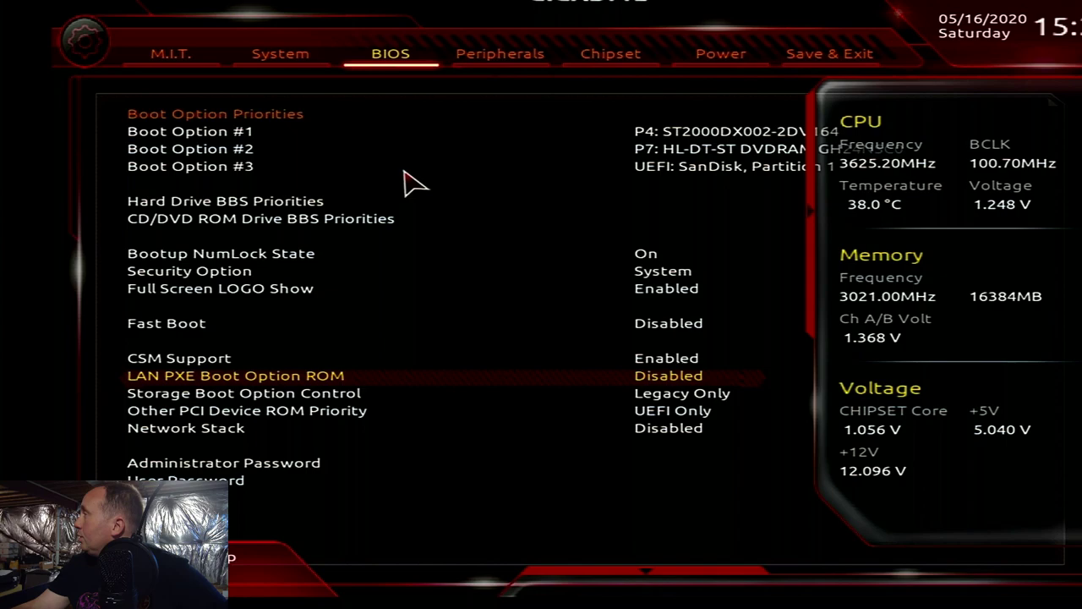
left_click(854, 583)
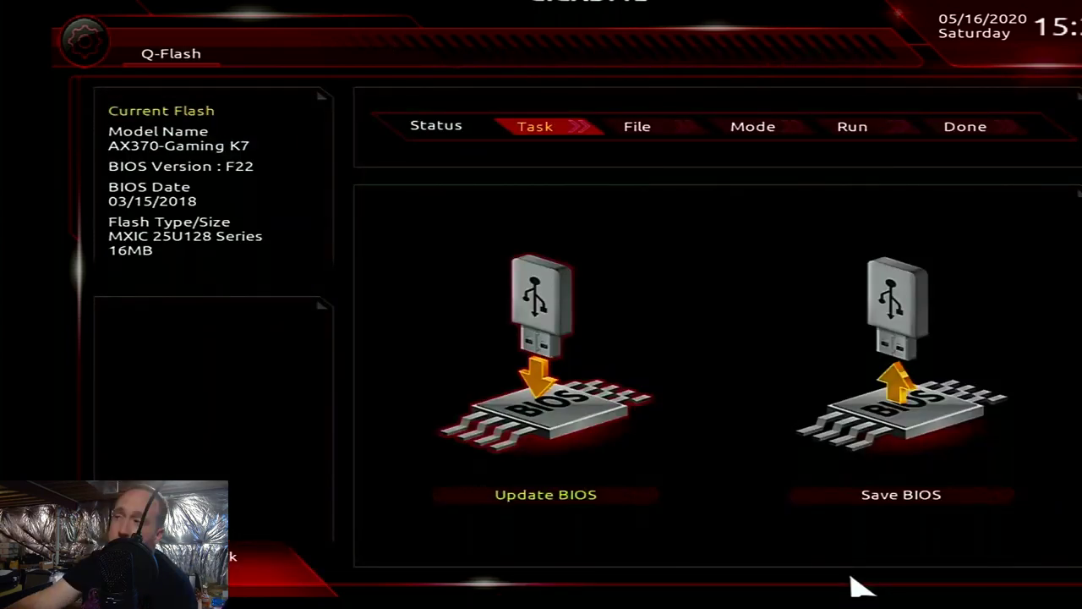
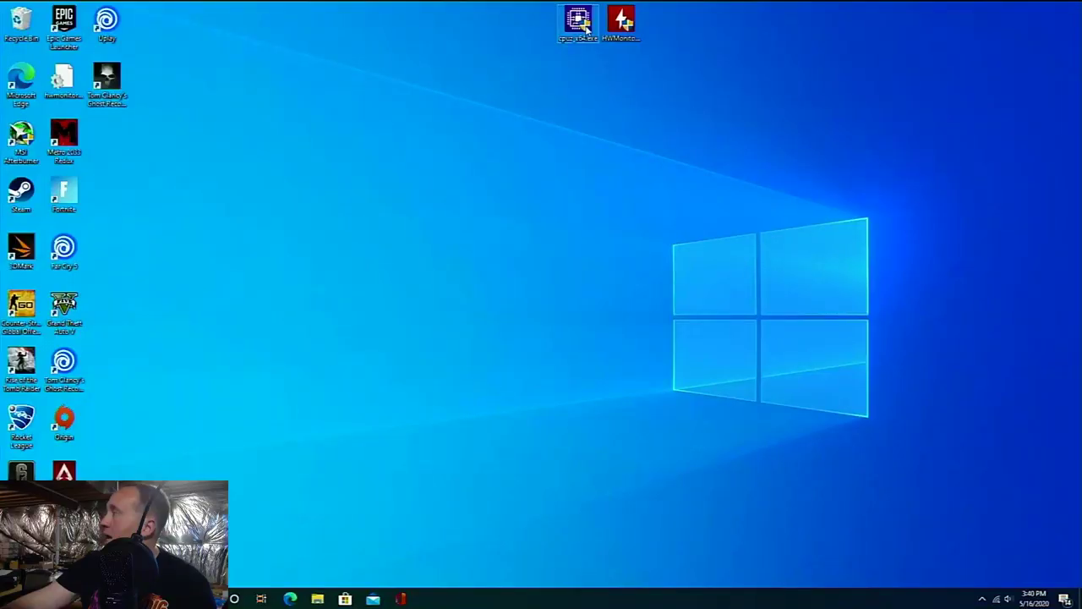
Launch HWMonitor from its desktop shortcut and approve the admin-rights prompt.
left_click(621, 22)
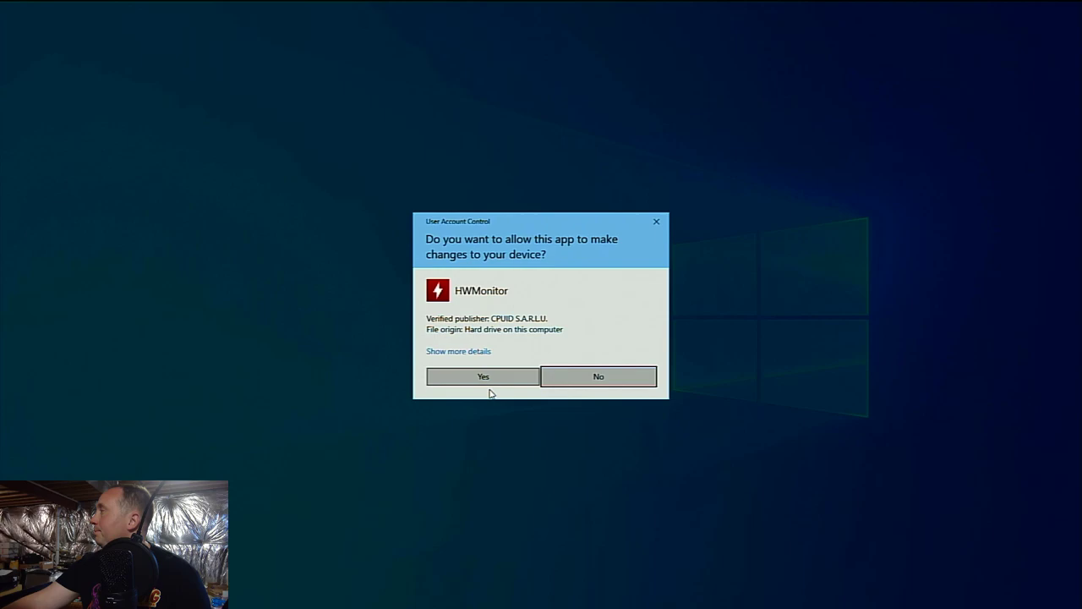
left_click(487, 380)
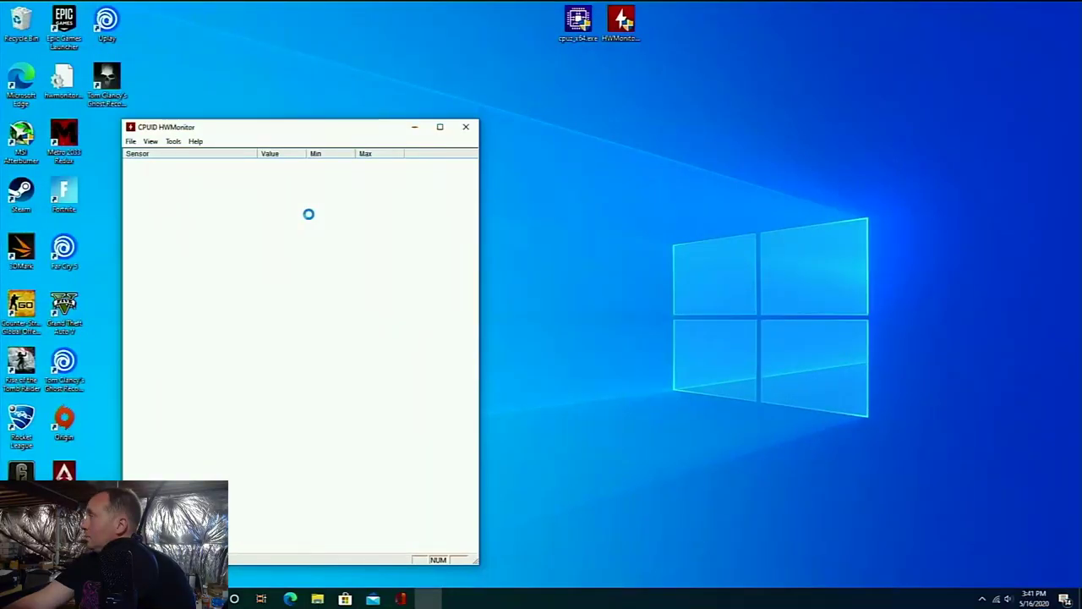
Scroll the HWMonitor sensor list through the Ryzen VID, temperature, power and clock readings.
scroll(311, 216, "down", 10)
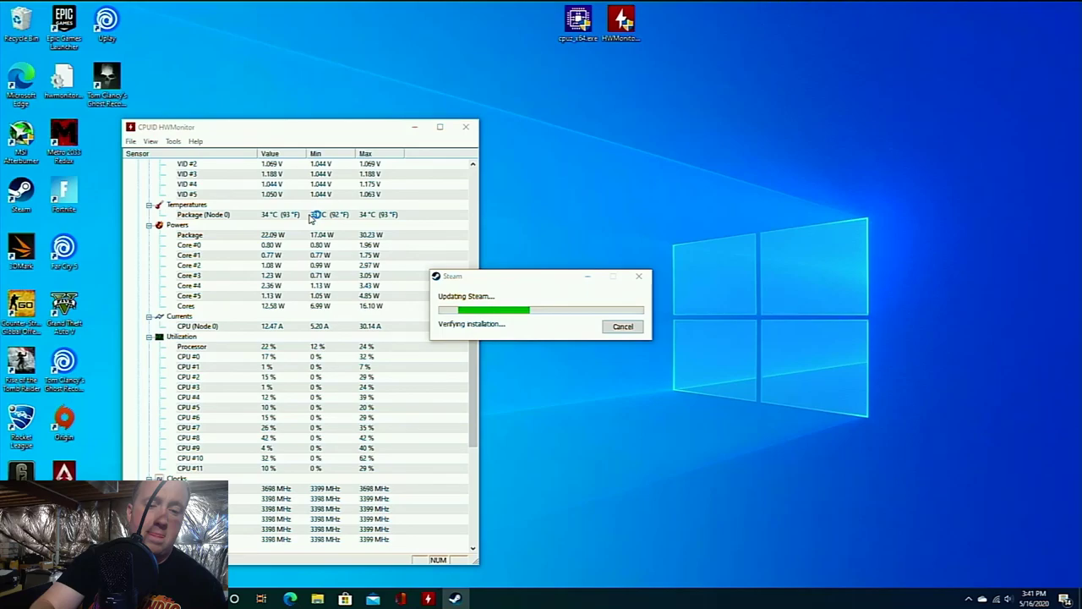
scroll(391, 494, "down", 1)
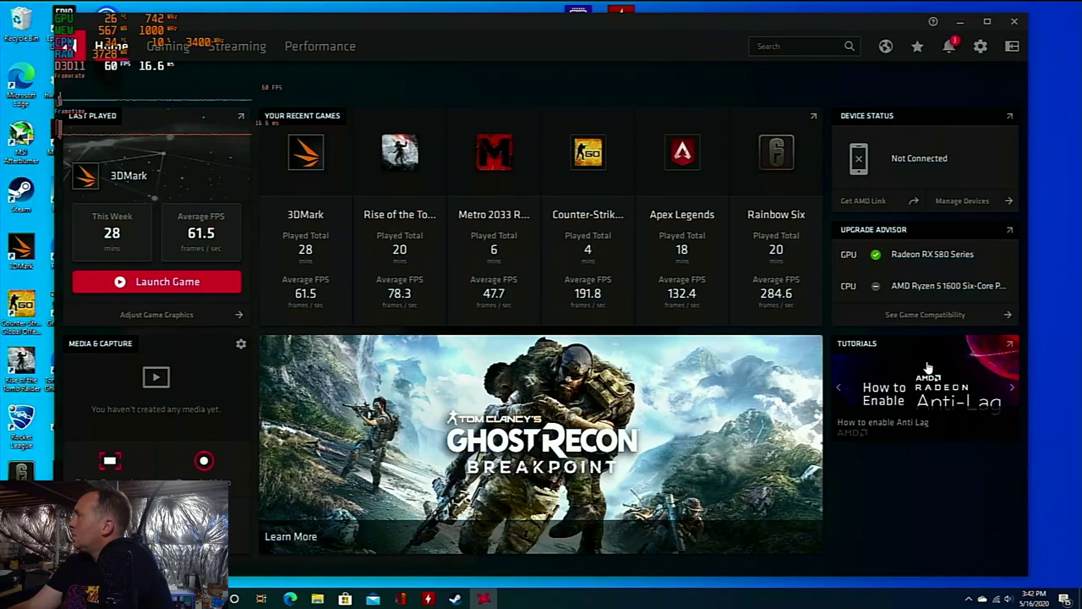
Hide the Radeon performance overlay with Alt+R.
key("alt+r")
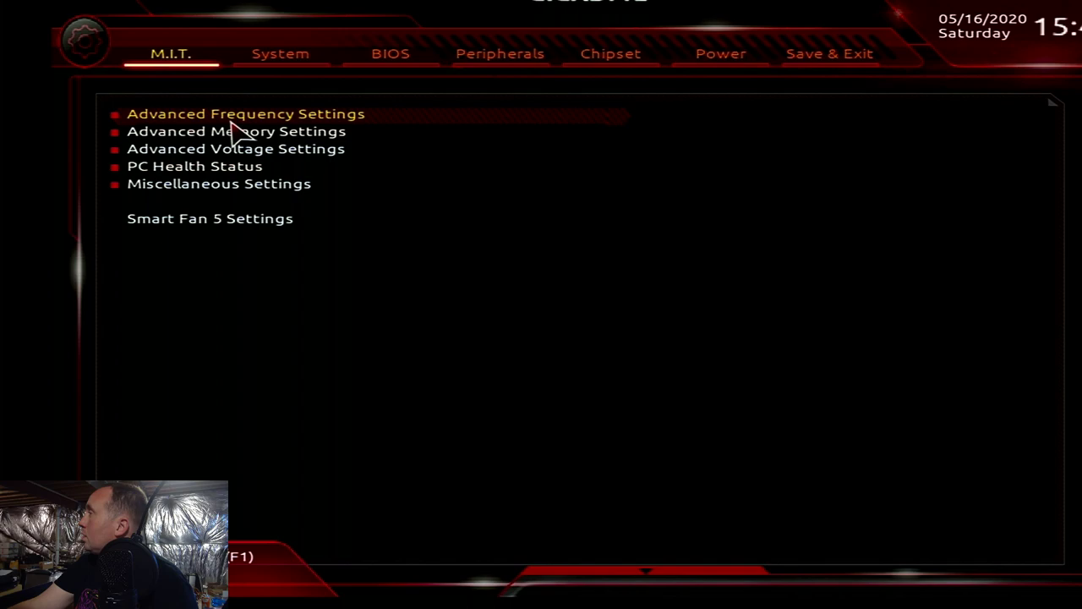
Set the CPU Clock Ratio to 36.00 (3.60GHz) in Advanced Frequency Settings and view the advanced CPU core settings.
left_click(230, 120)
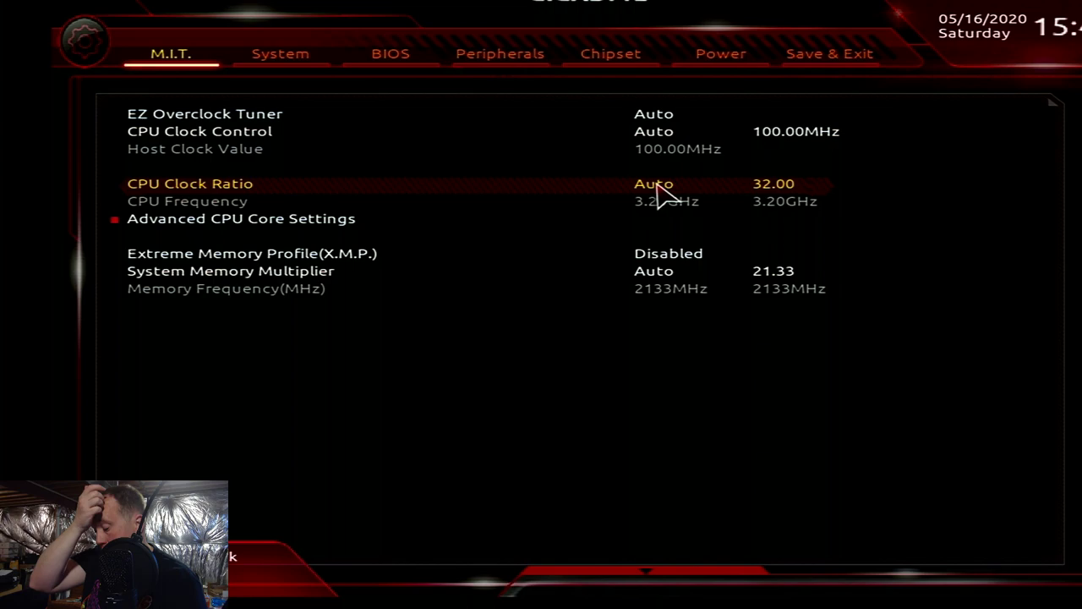
left_click(647, 218)
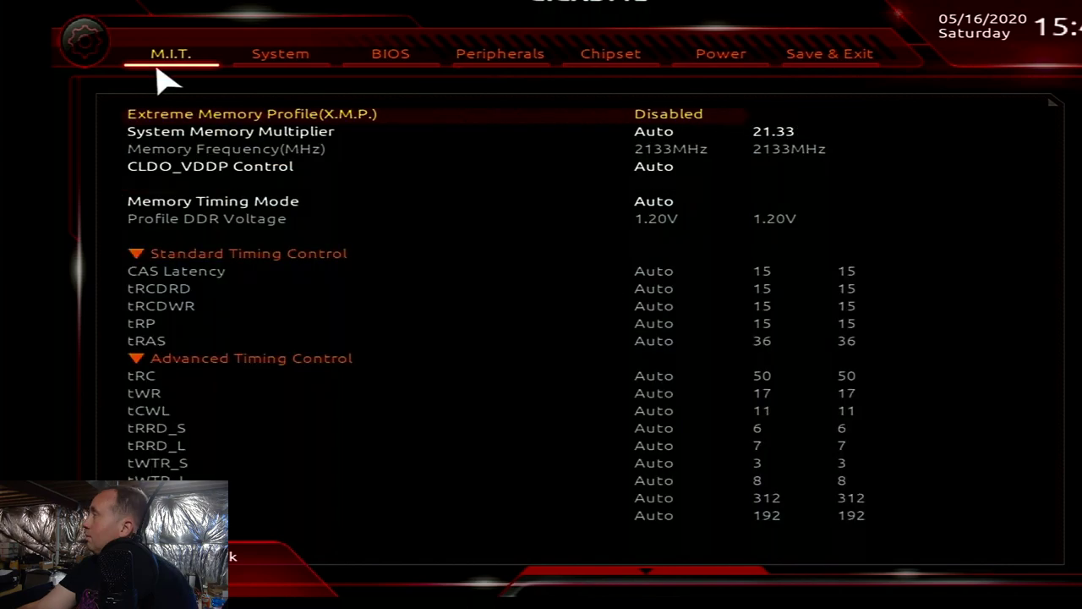
Reopen Advanced Frequency Settings from the M.I.T. menu to confirm XMP Profile1 and the 36.00 ratio.
left_click(166, 61)
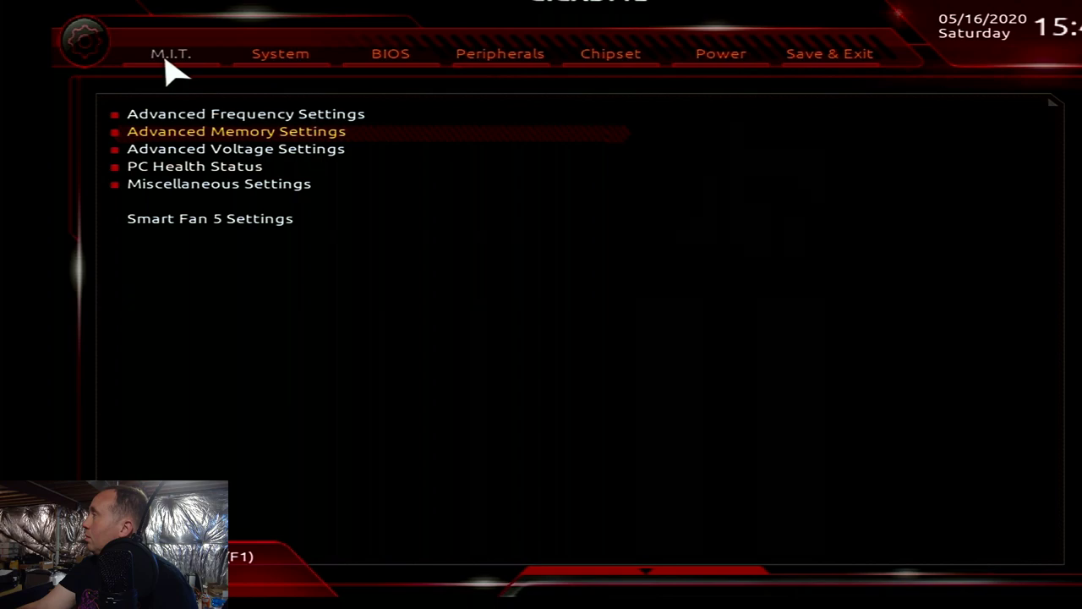
left_click(167, 61)
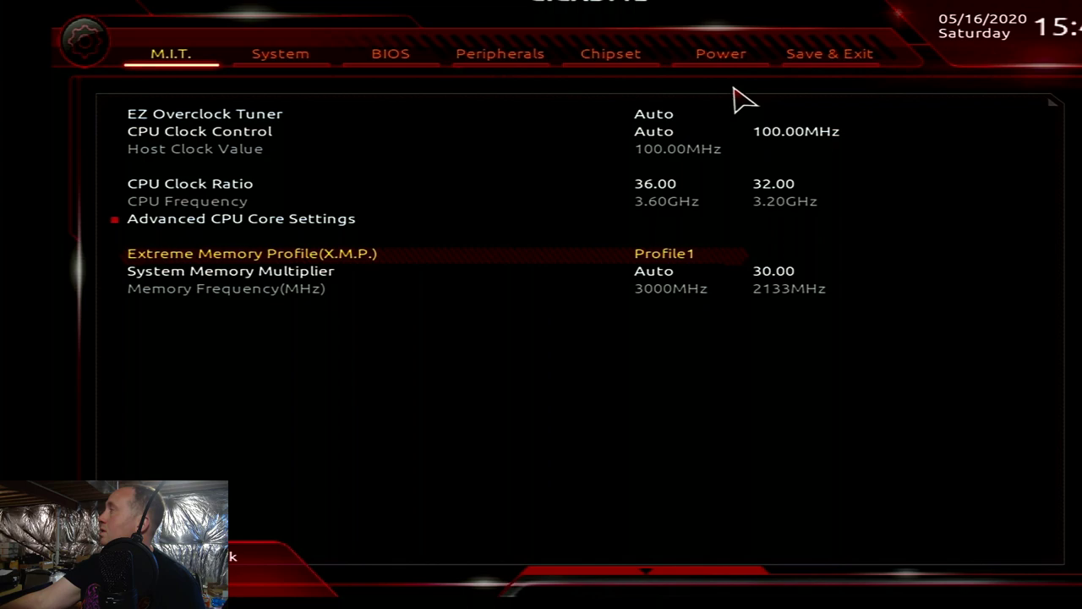
Move to the Save & Exit tab to save the overclock and XMP settings.
key("Left")
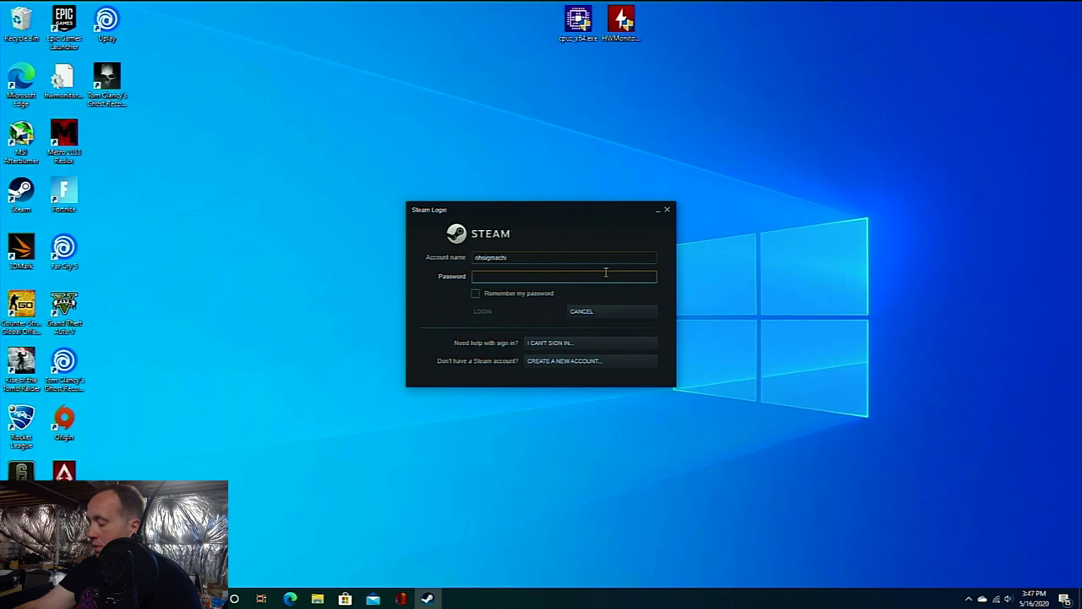
Paste the account password into Steam's login and submit the sign-in.
key("ctrl+v")
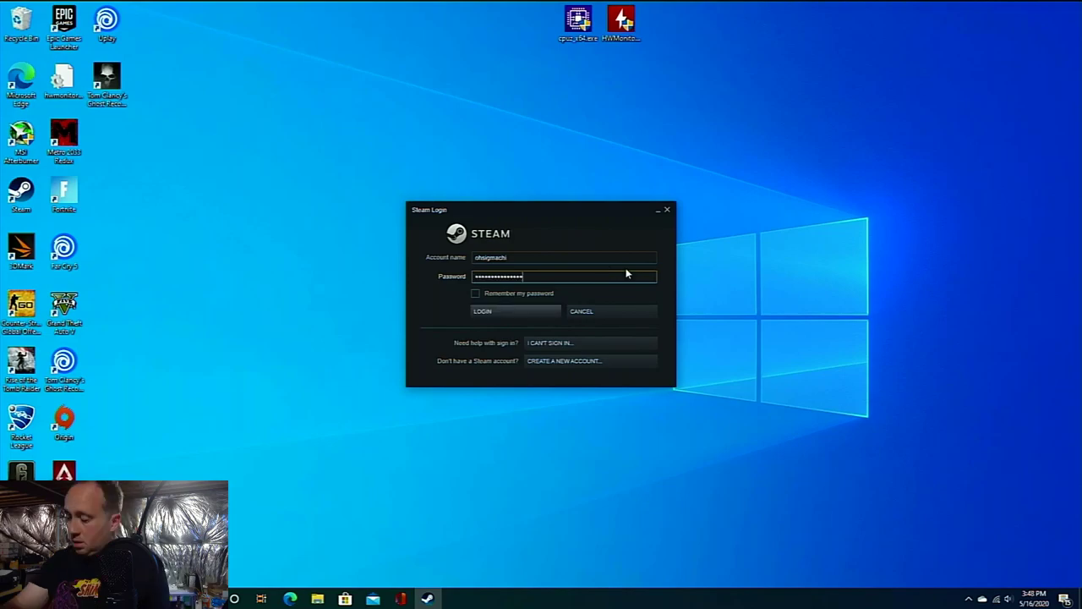
key("Return")
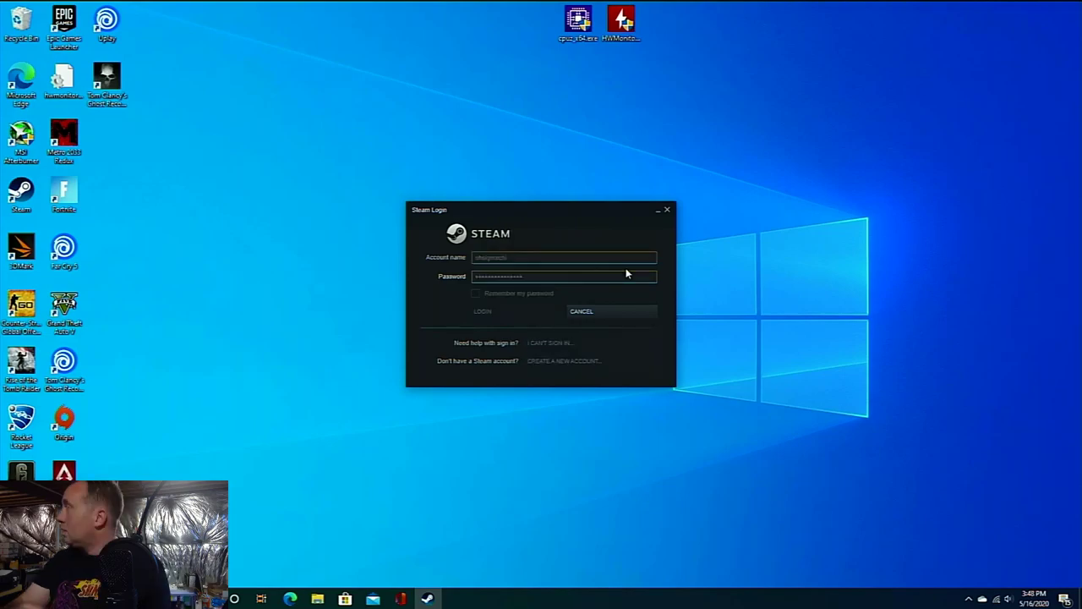
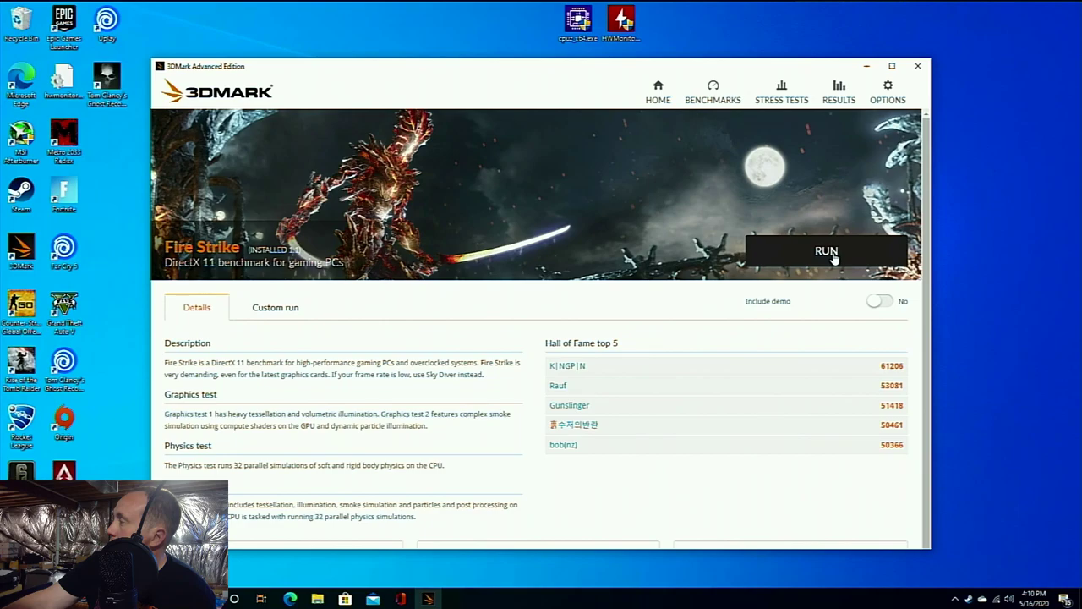
Run the Fire Strike benchmark and view its 13 057 score, better than 66% of results.
left_click(826, 251)
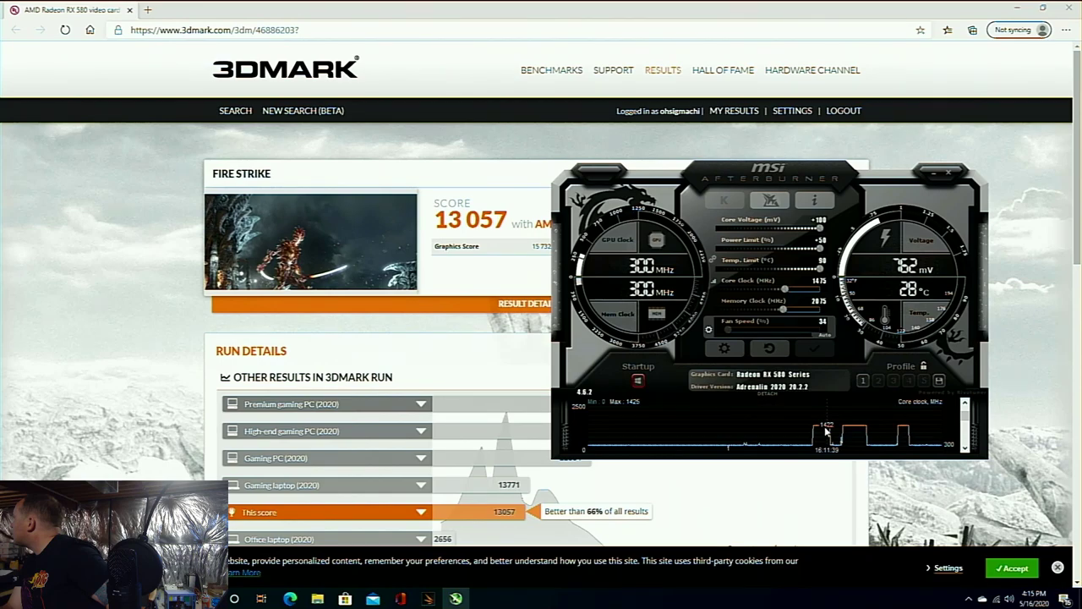
Scroll Afterburner's monitoring pane from the core clock graph to CPU temperature.
scroll(896, 433, "down", 5)
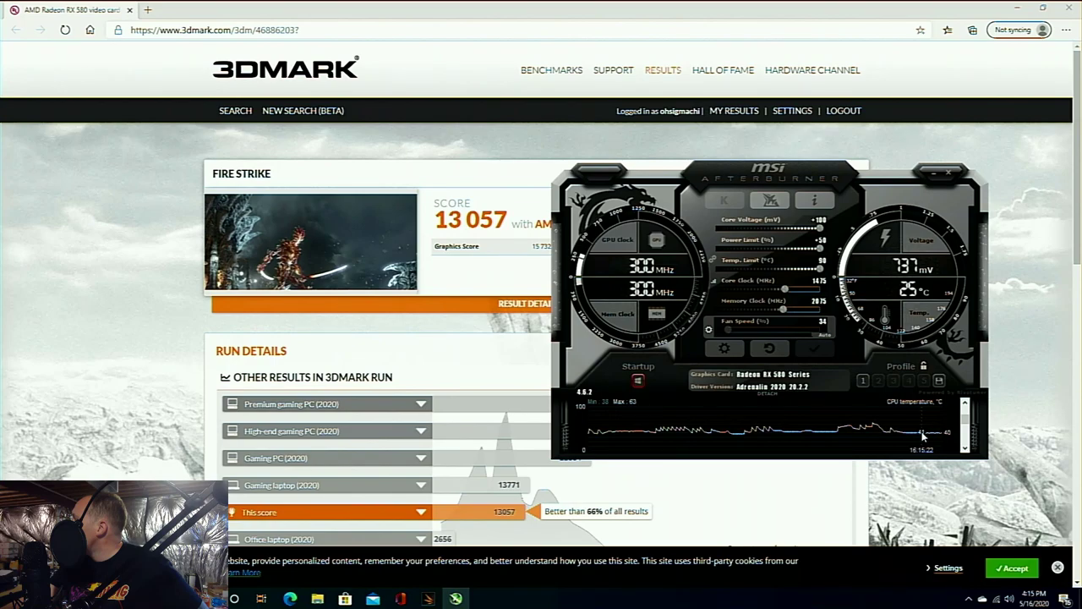
Switch Afterburner's monitoring graph to RAM usage.
left_click(966, 450)
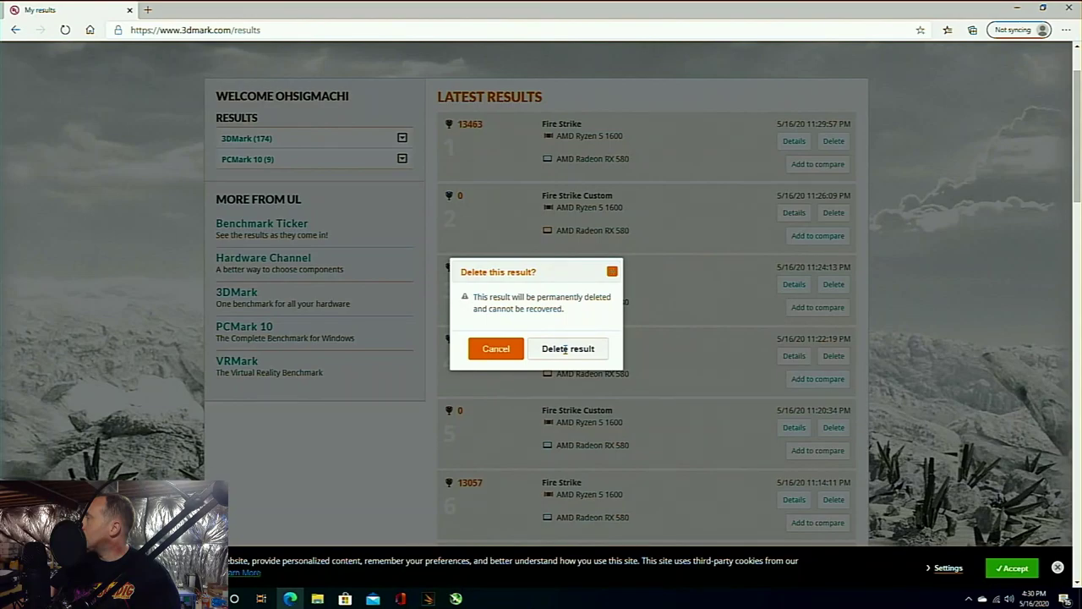
Permanently delete the unwanted benchmark result from the 3dmark.com results list.
left_click(566, 349)
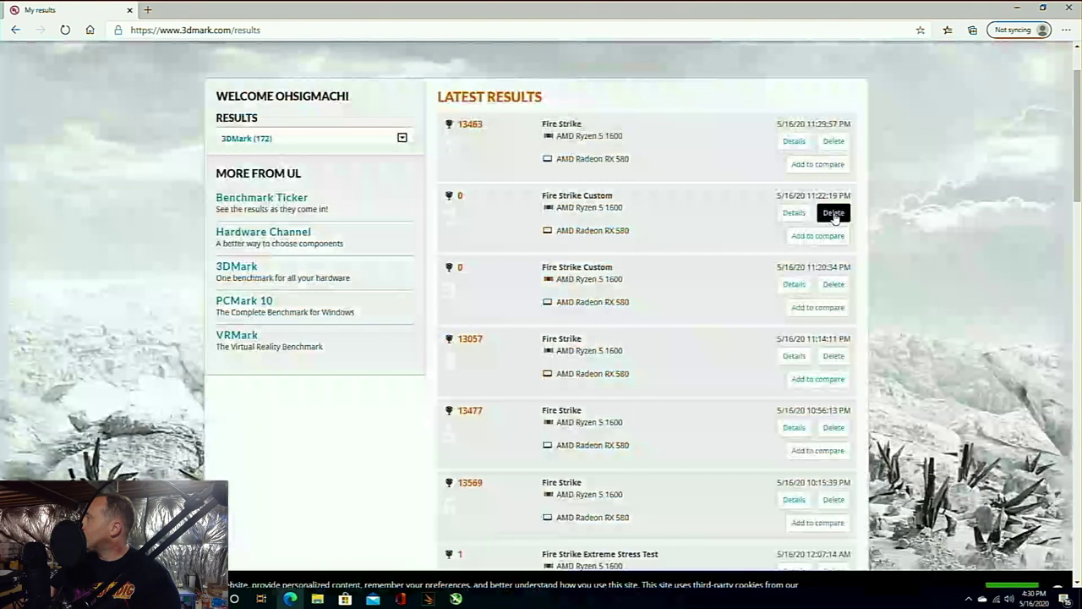